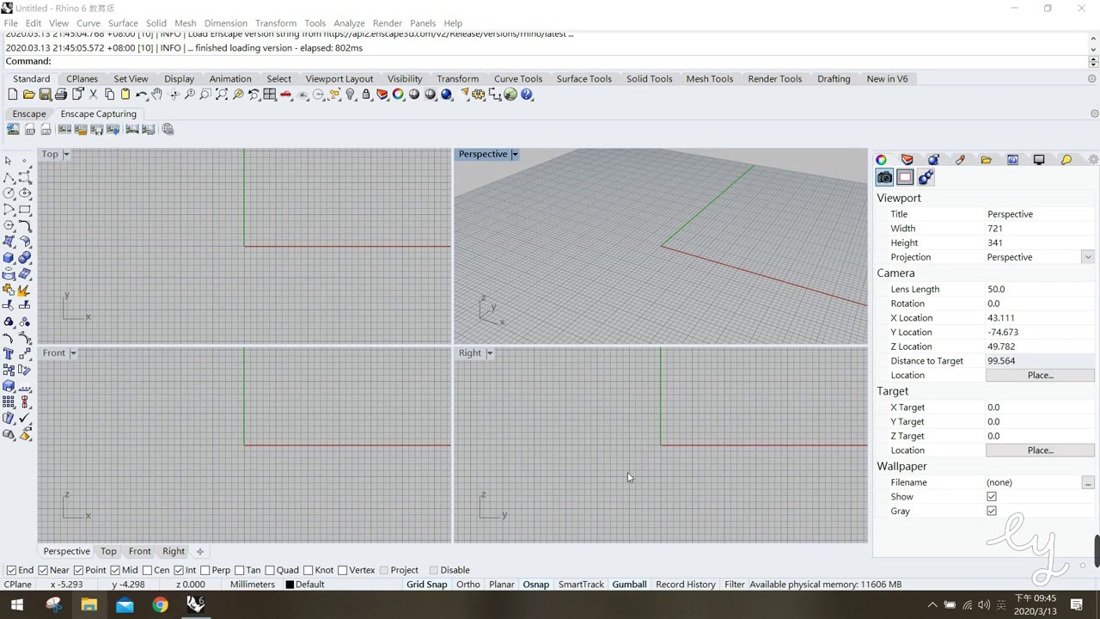
- Open Grasshopper, dismiss its getting-started window, and move and enlarge its window to cover the right half of the Rhino workspace
left_click(510, 96)
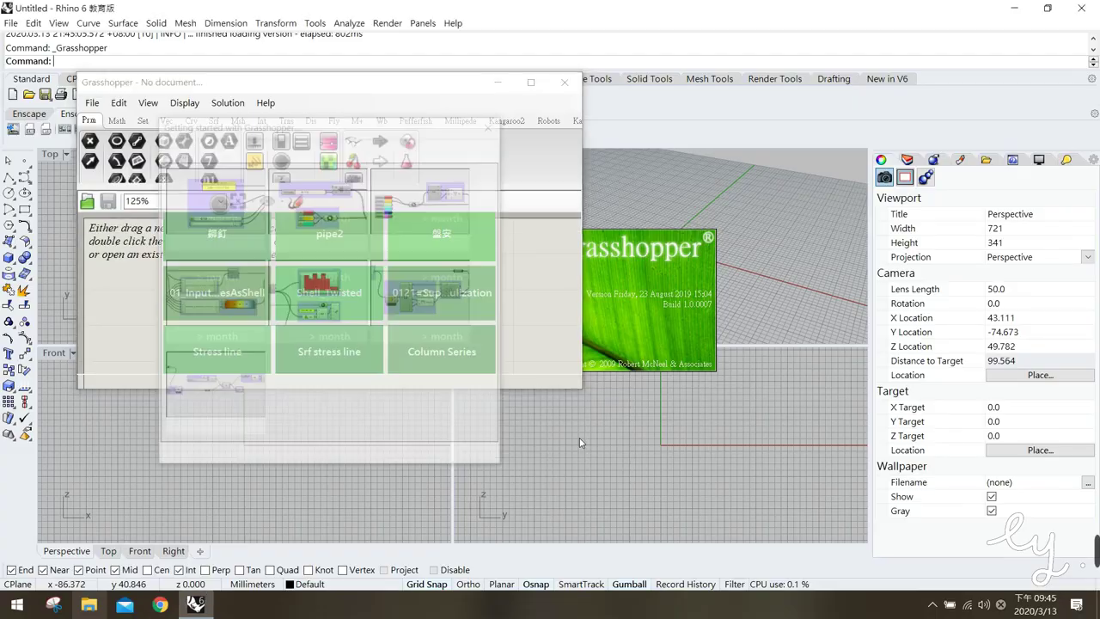
left_click(491, 124)
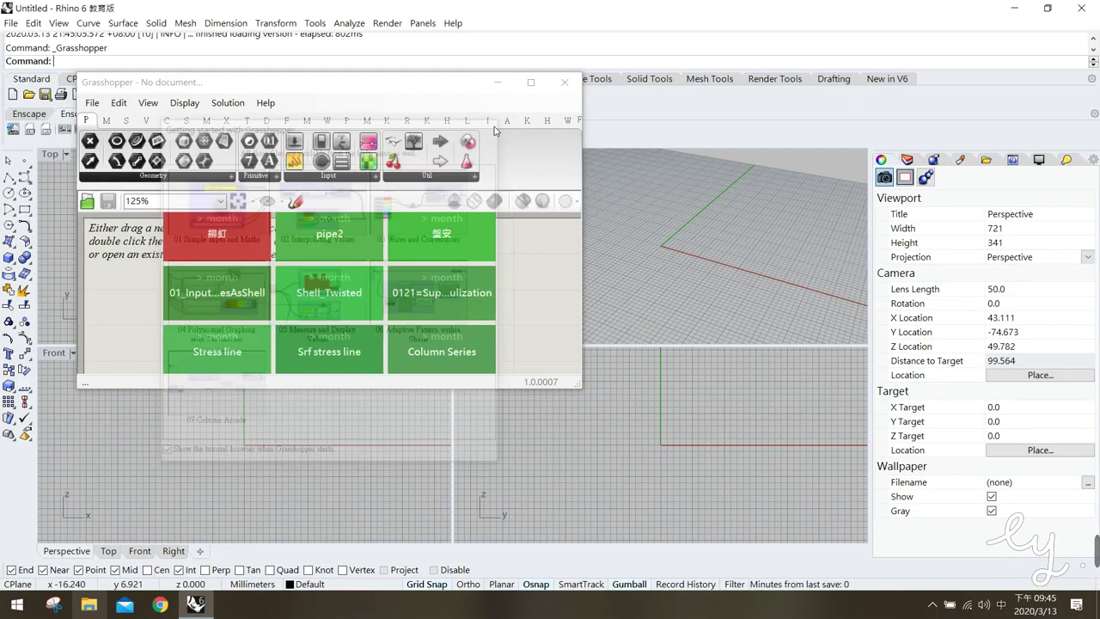
left_click_drag(350, 86, 735, 30)
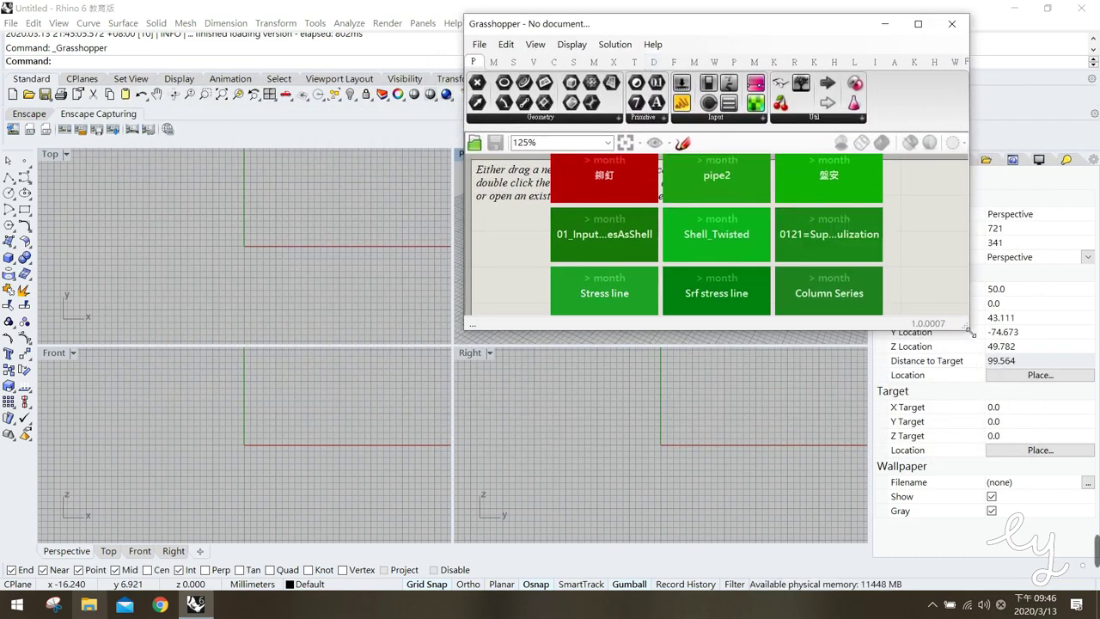
left_click_drag(967, 328, 1089, 573)
left_click_drag(641, 25, 640, 21)
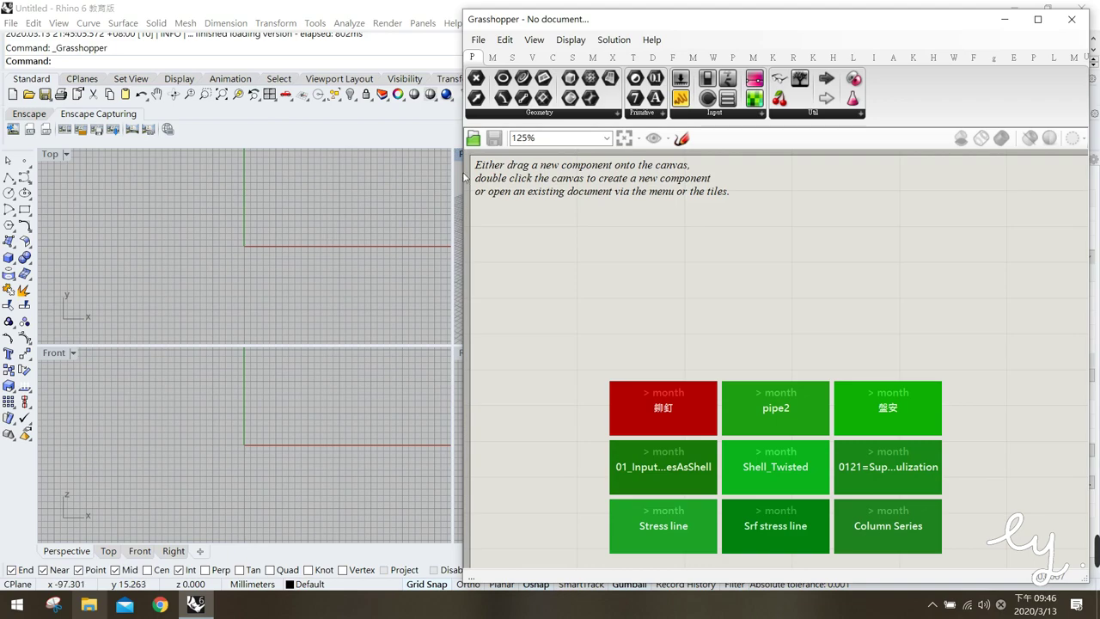
left_click_drag(464, 172, 478, 174)
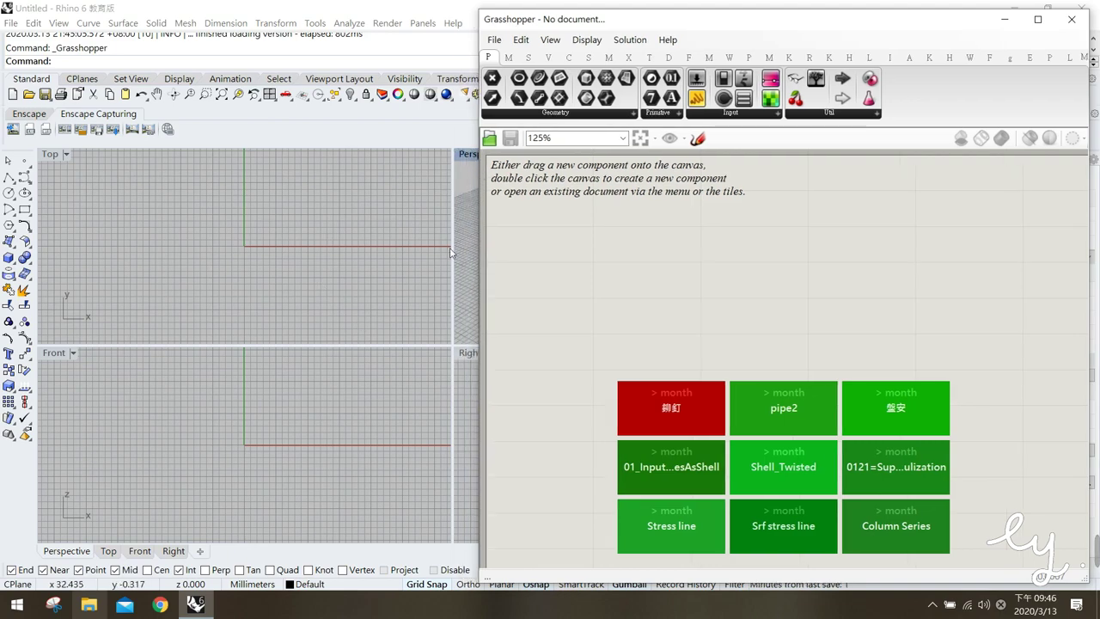
- Maximize the Perspective viewport and bring the origin into the area left uncovered by the Grasshopper window
left_click(468, 157)
double_click(468, 158)
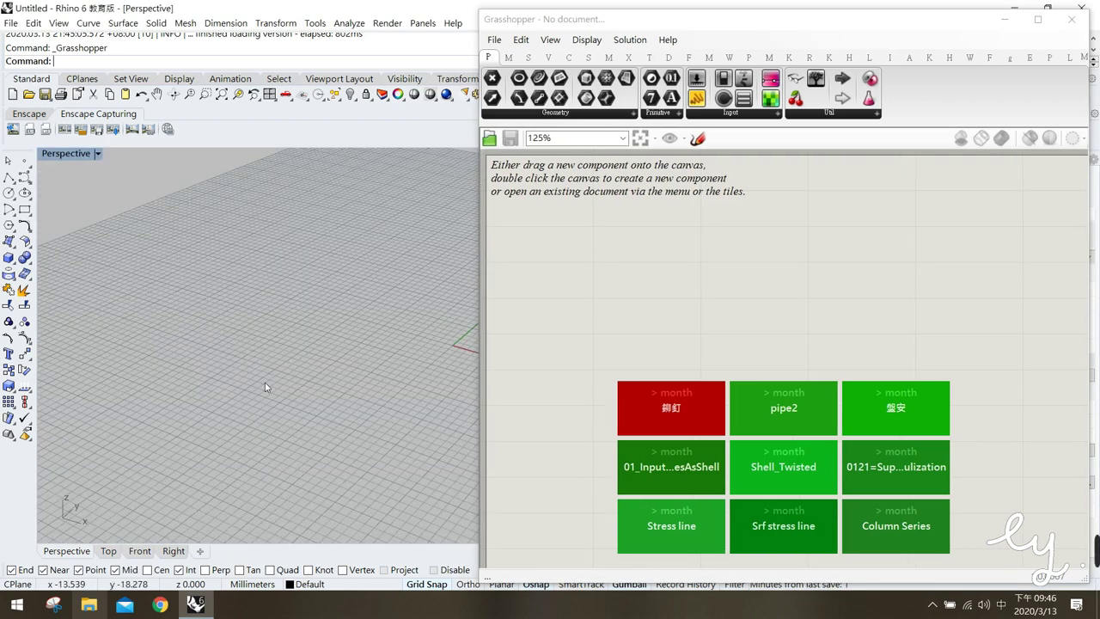
right_click_drag(391, 369, 204, 384, "shift")
left_click_drag(479, 311, 473, 310)
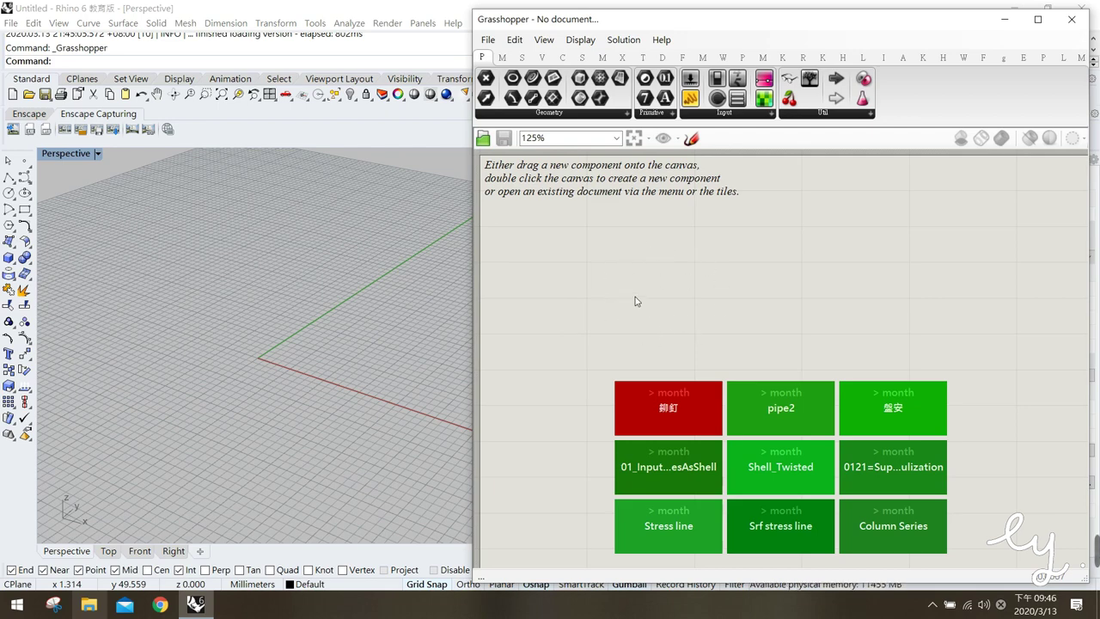
- Create a new Grasshopper document and place a Panel component on the empty canvas
right_click_drag(739, 302, 764, 287)
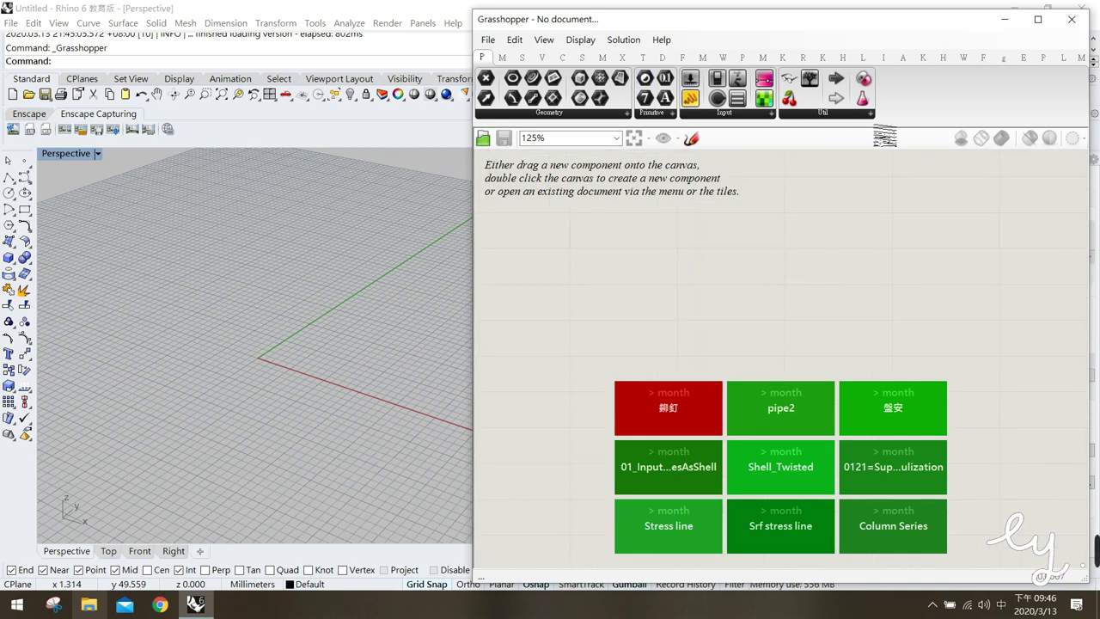
key("ctrl+n")
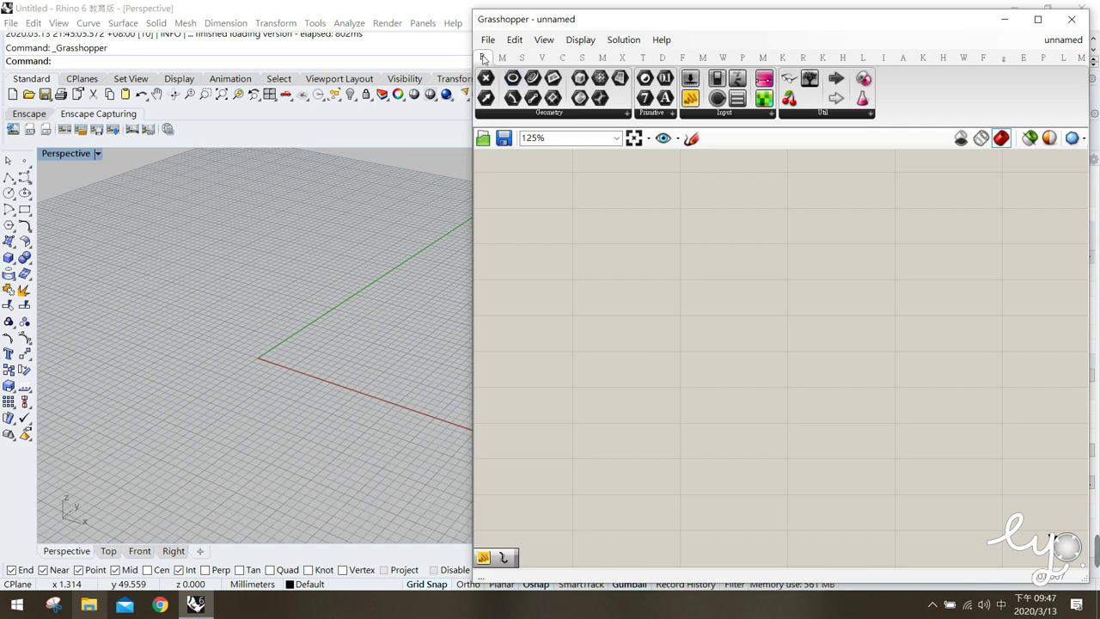
left_click(690, 99)
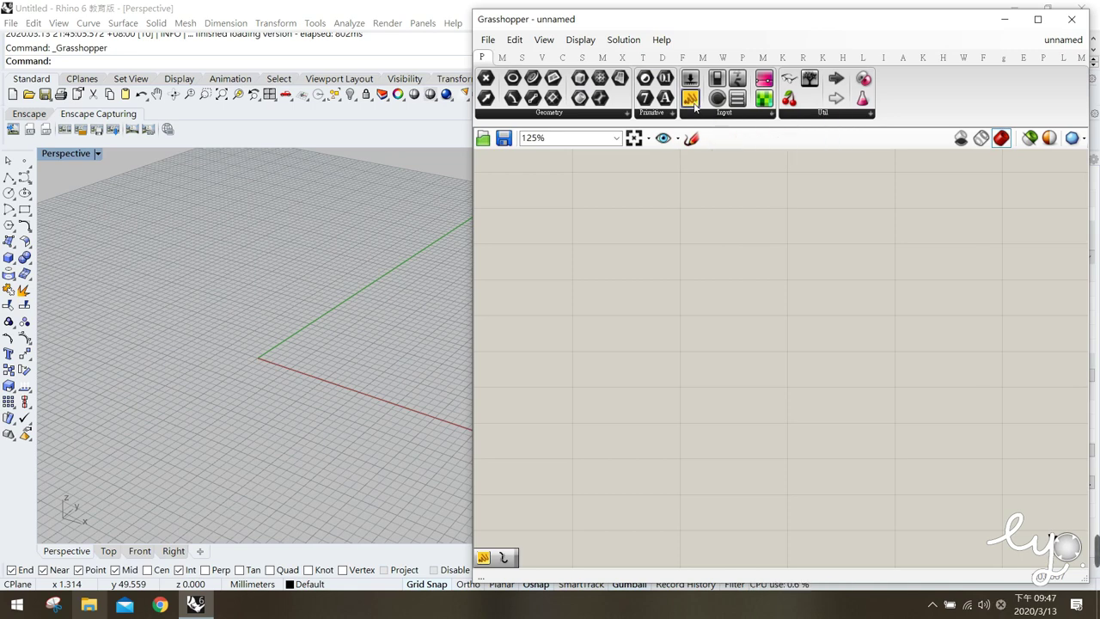
left_click(671, 286)
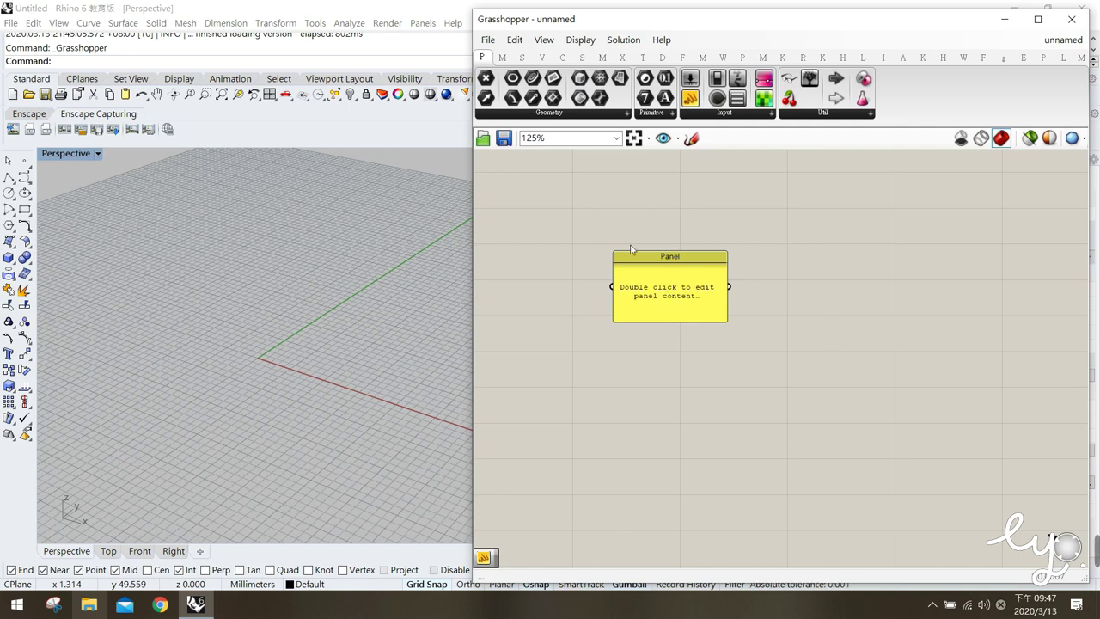
left_click(658, 299)
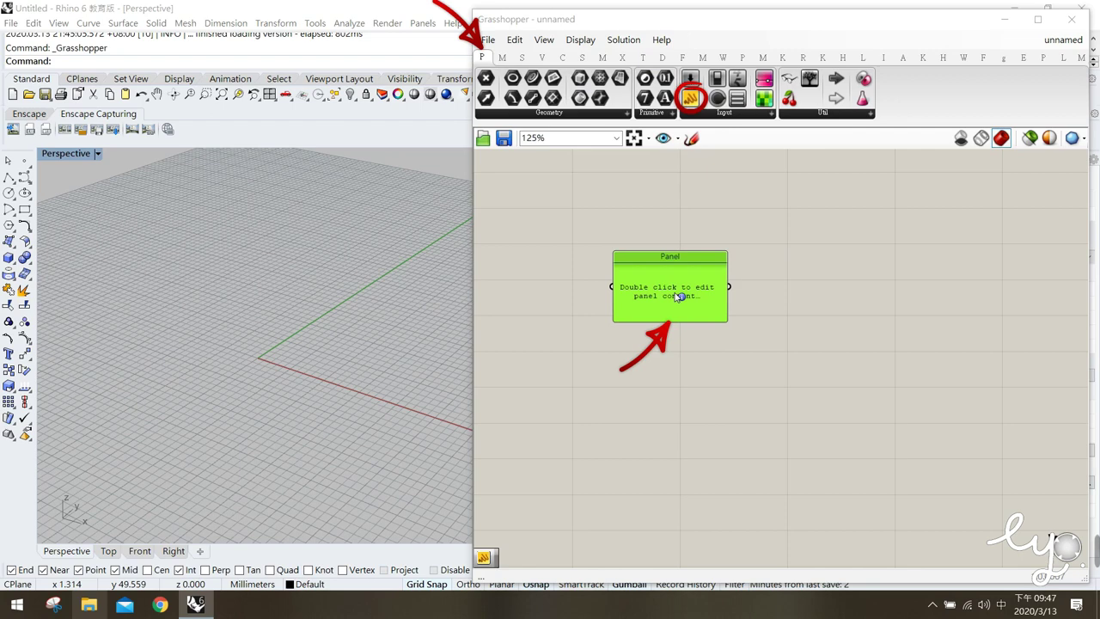
left_click(692, 360)
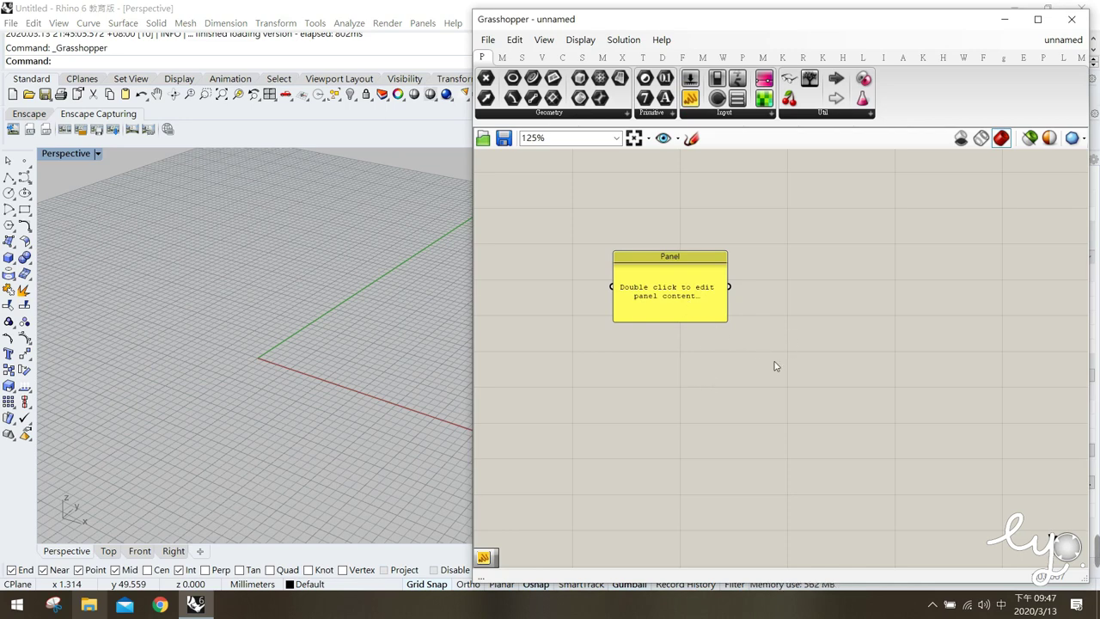
- Search the canvas component finder for "asd" and "asdzxc", closing each search without placing a component
double_click(804, 276)
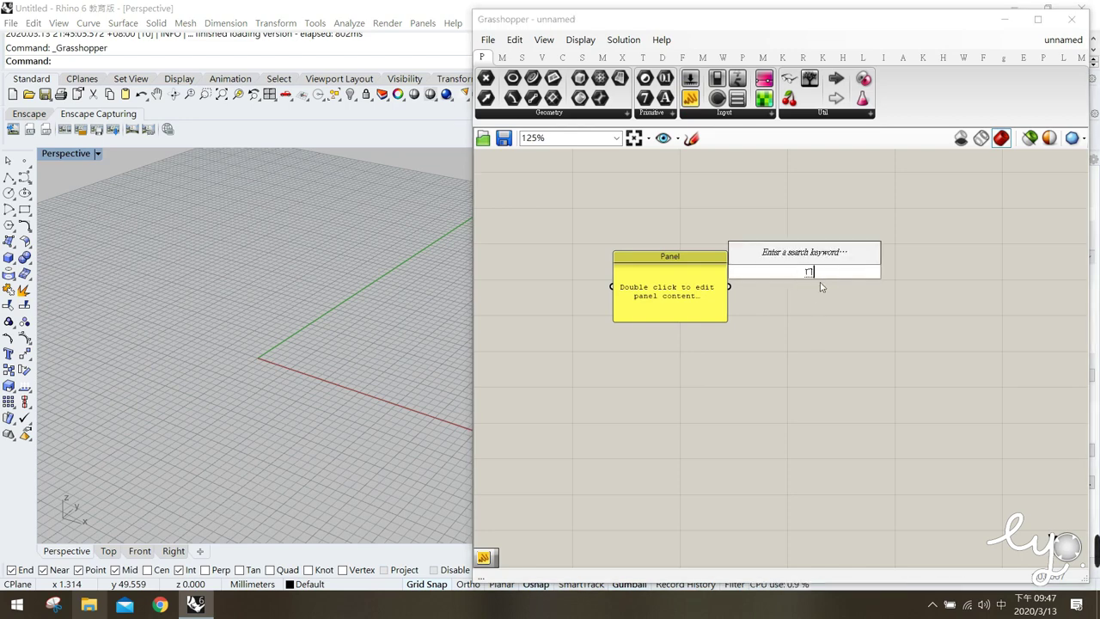
type("asd")
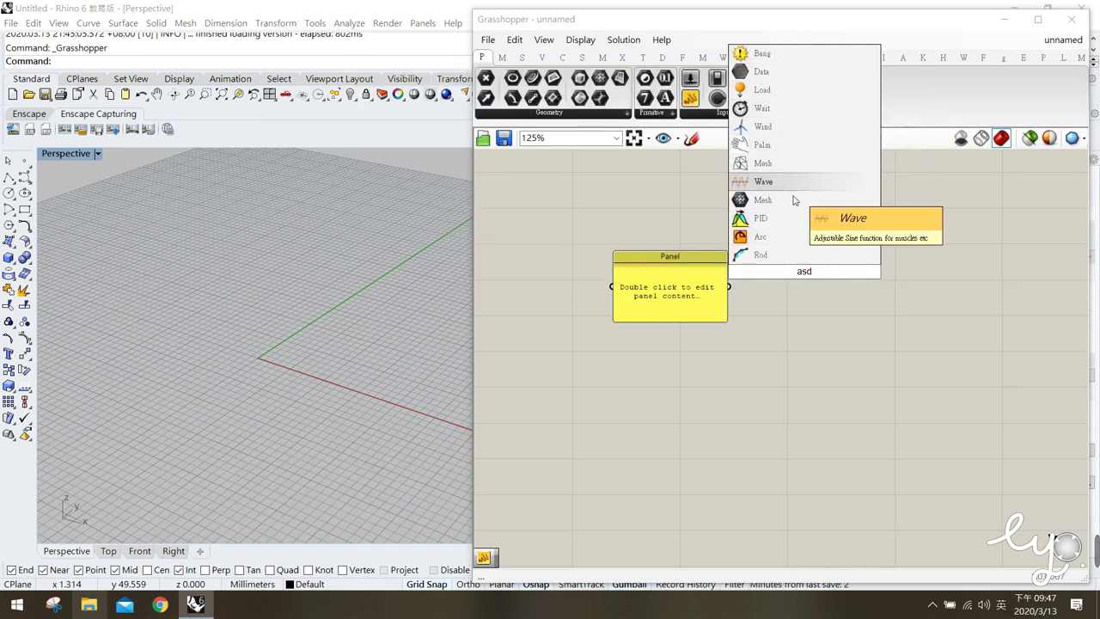
left_click(822, 334)
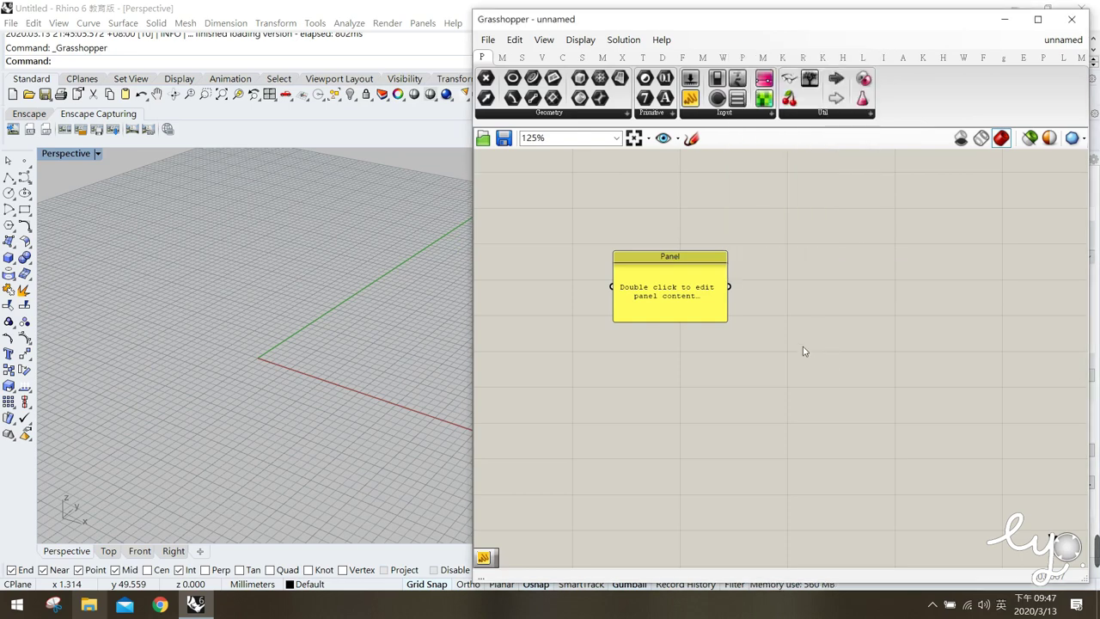
double_click(815, 355)
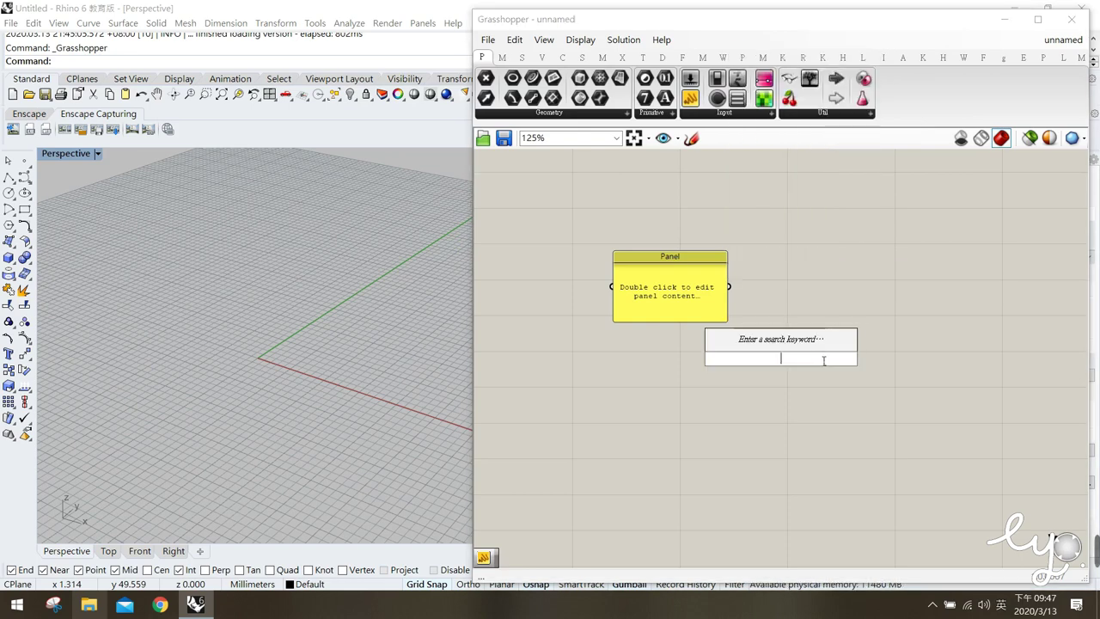
type("asdzxc")
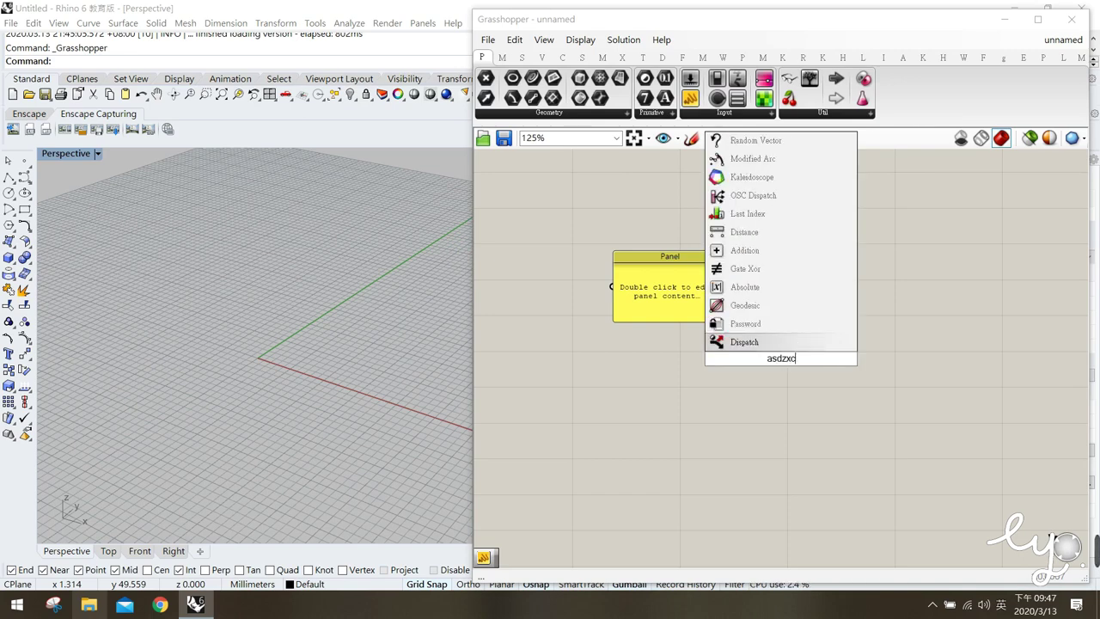
key("Escape")
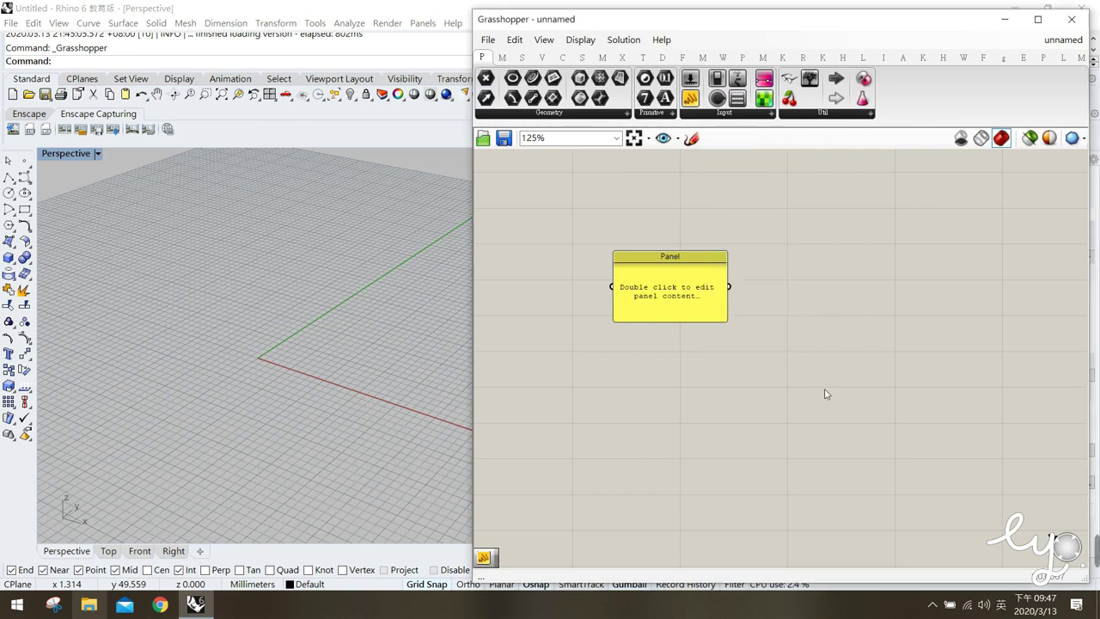
- Place a second Panel component to the right of the first and delete it, doing this twice
left_click(502, 58)
left_click(483, 57)
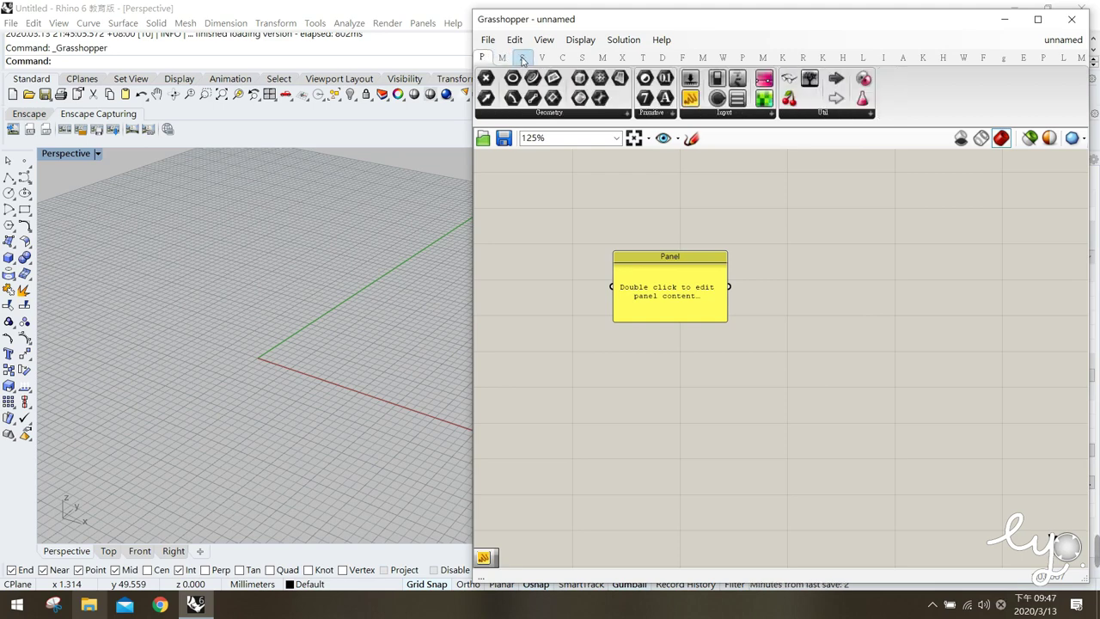
left_click_drag(692, 102, 813, 296)
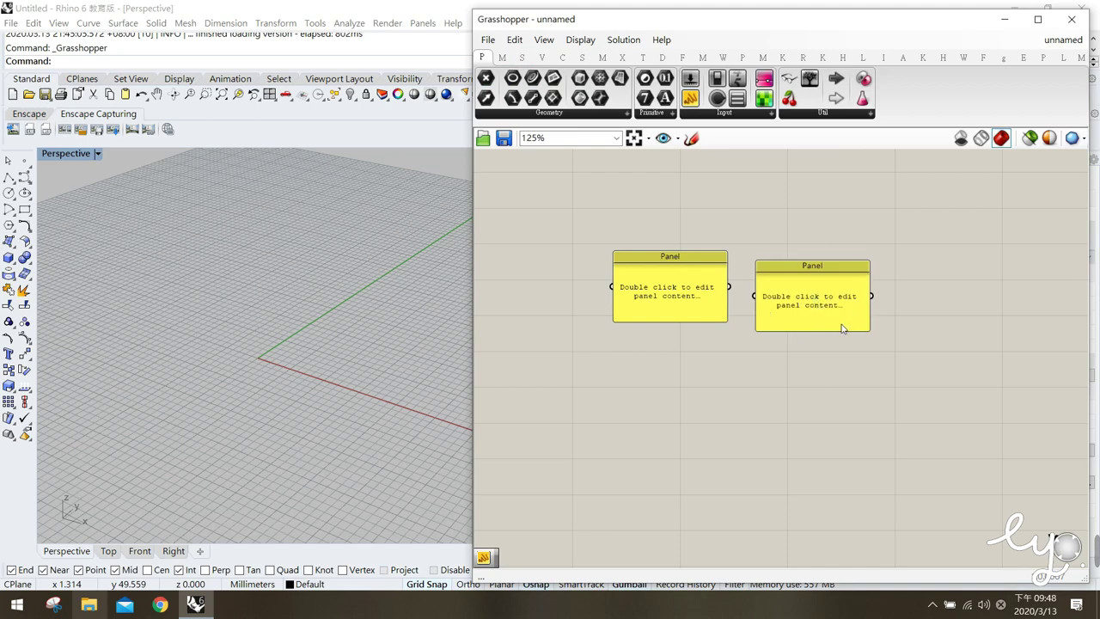
left_click(820, 308)
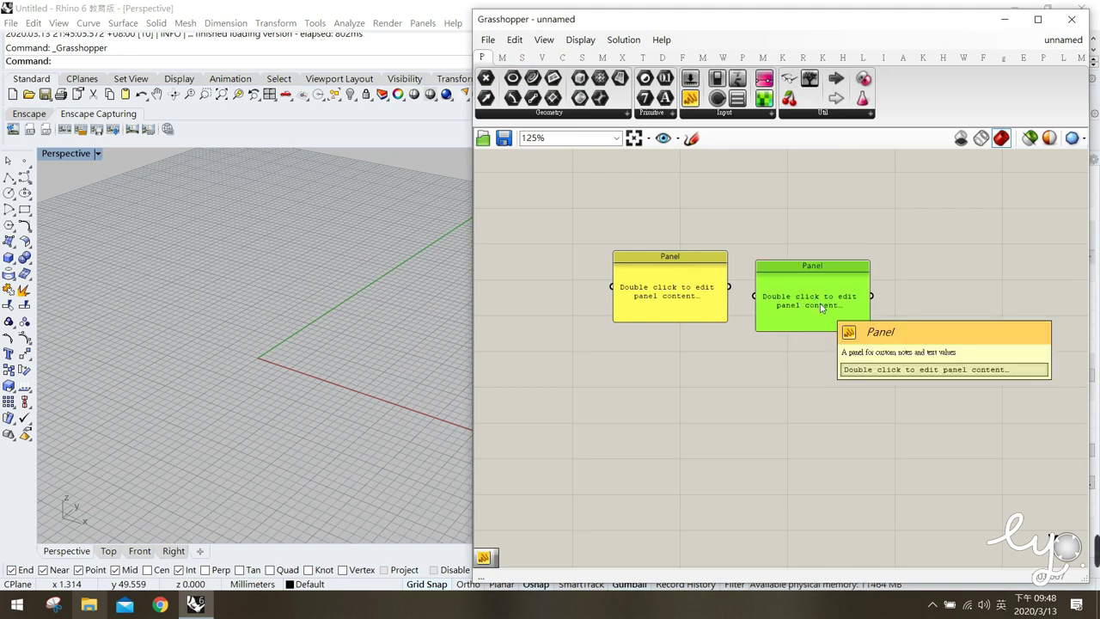
key("Delete")
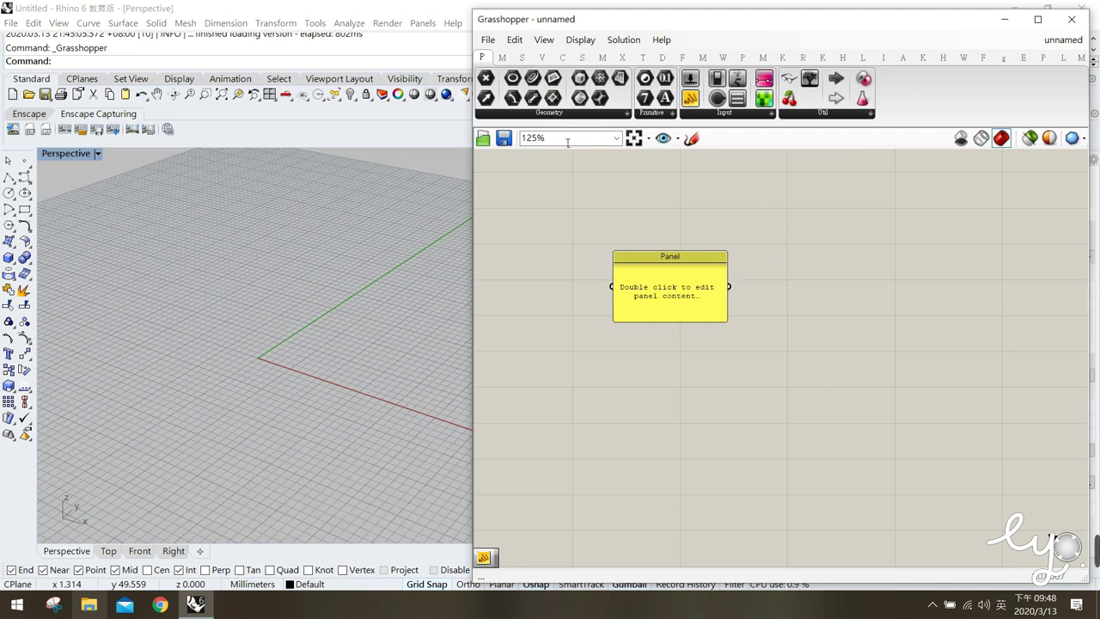
left_click(505, 57)
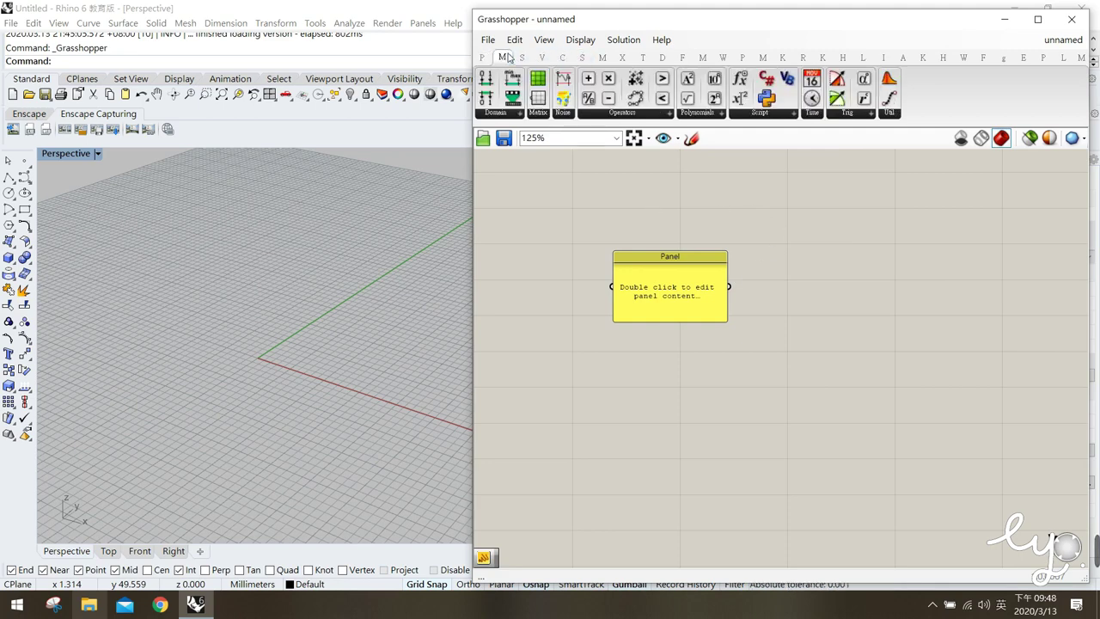
left_click(482, 57)
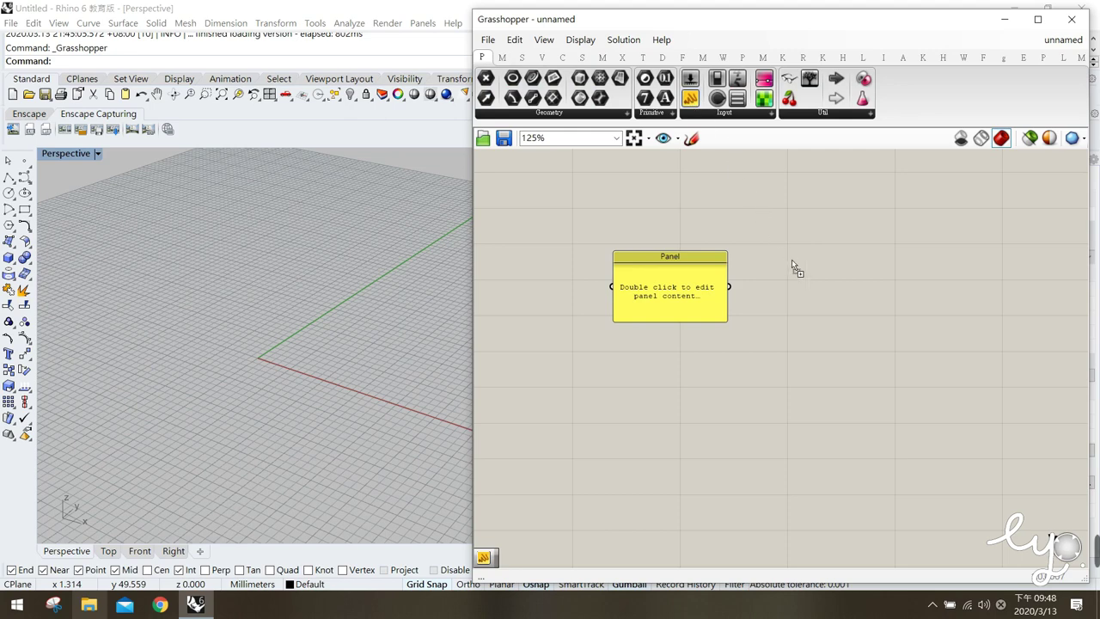
left_click_drag(792, 262, 795, 268)
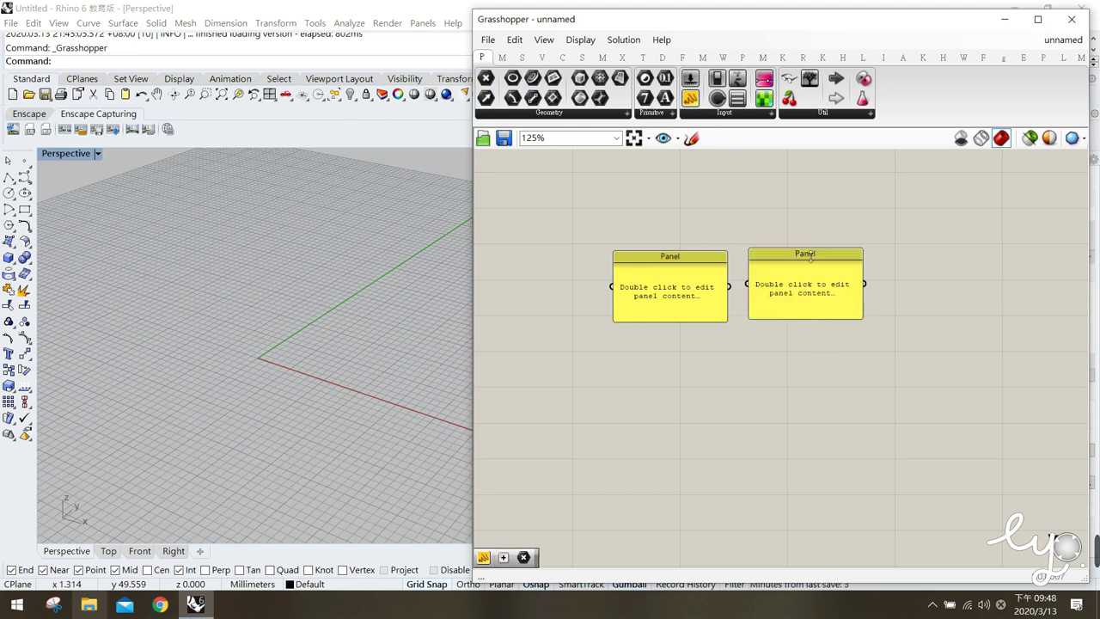
left_click(807, 302)
key("Delete")
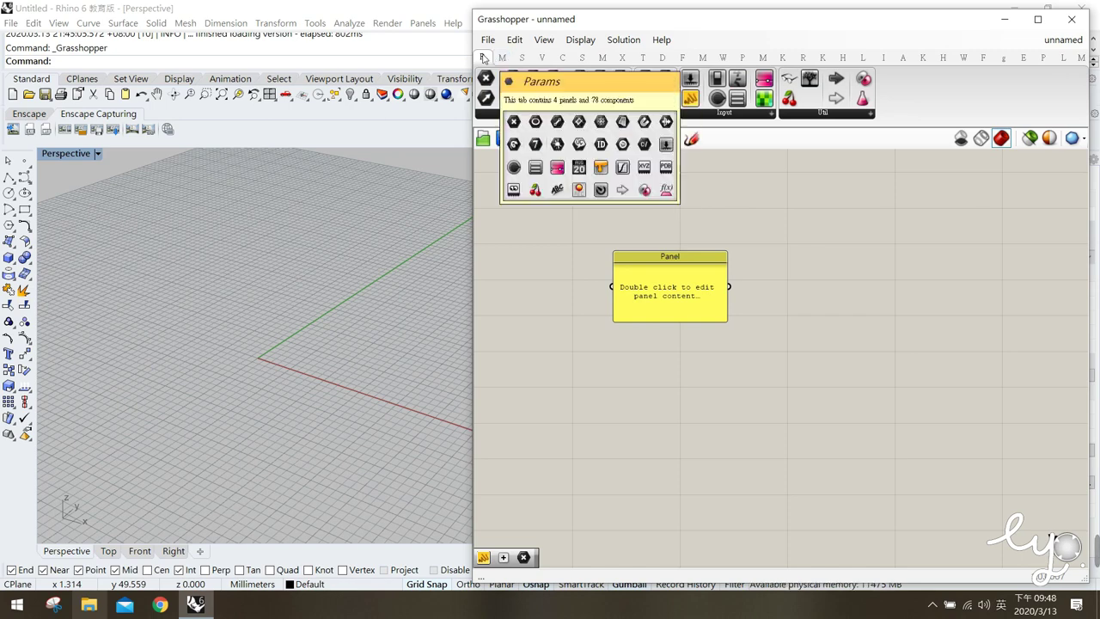
- Examine the Params, Maths and Curve component categories, including the full list of Curve Analysis components
mouse_move(500, 58)
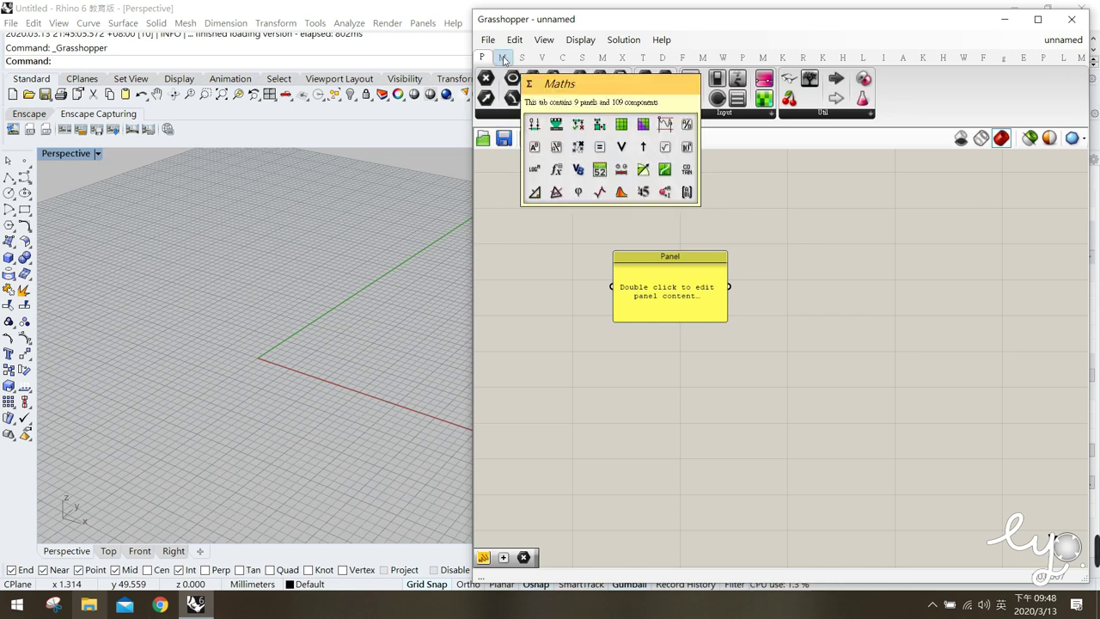
left_click(504, 58)
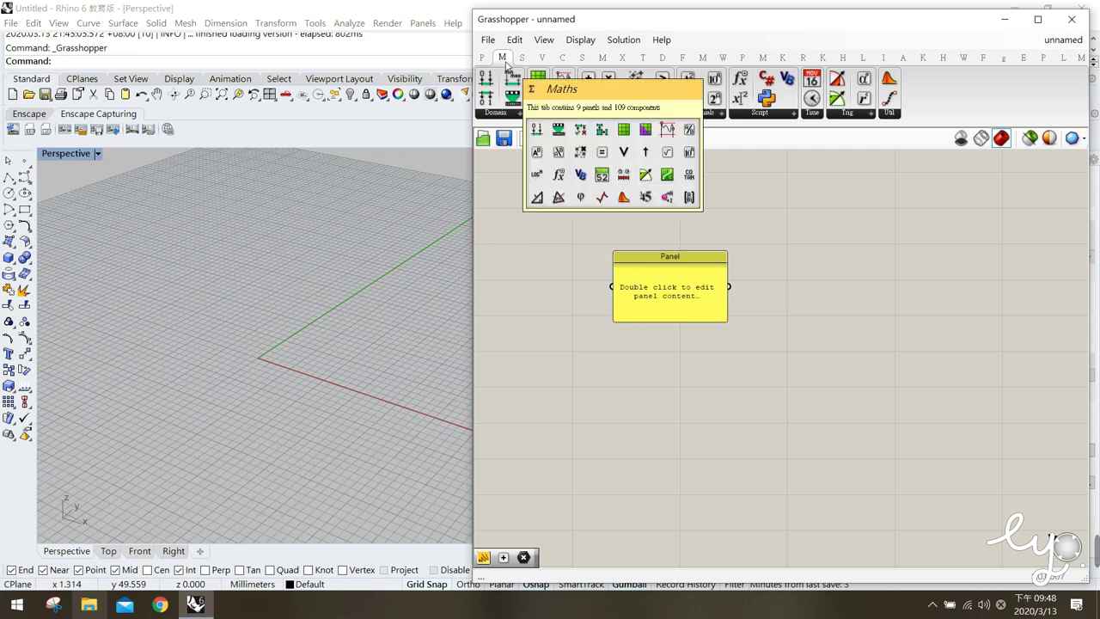
mouse_move(505, 61)
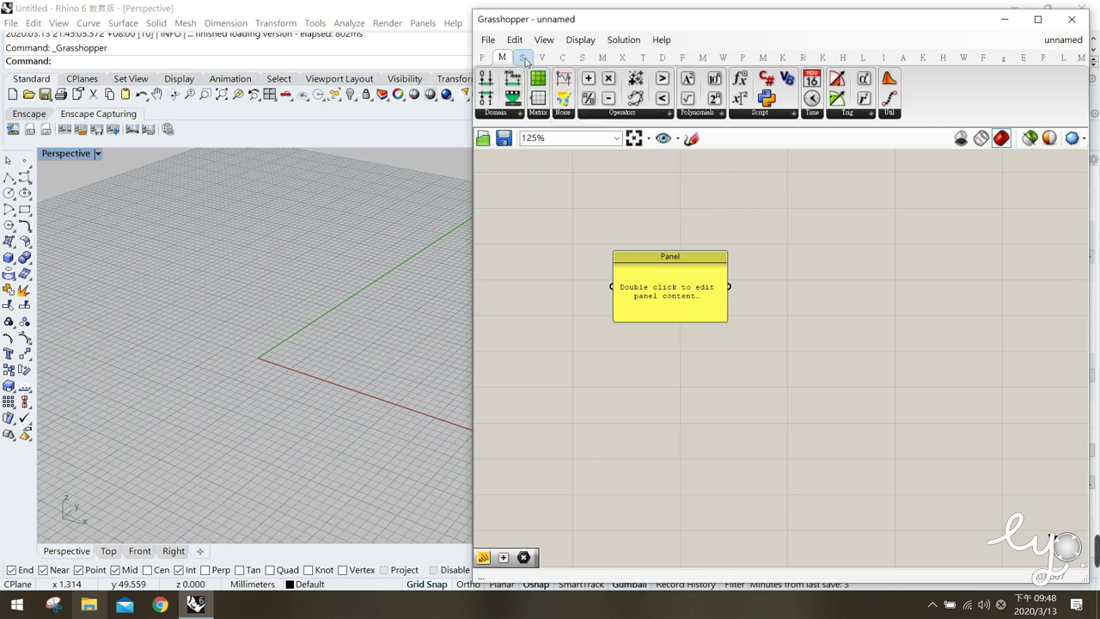
left_click(481, 57)
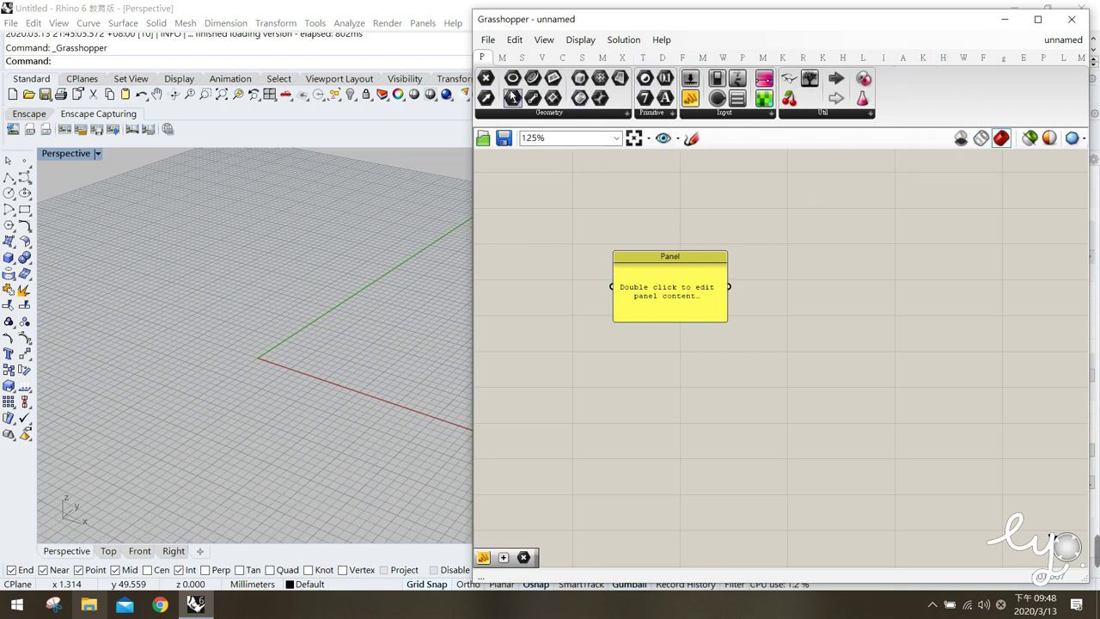
left_click(562, 59)
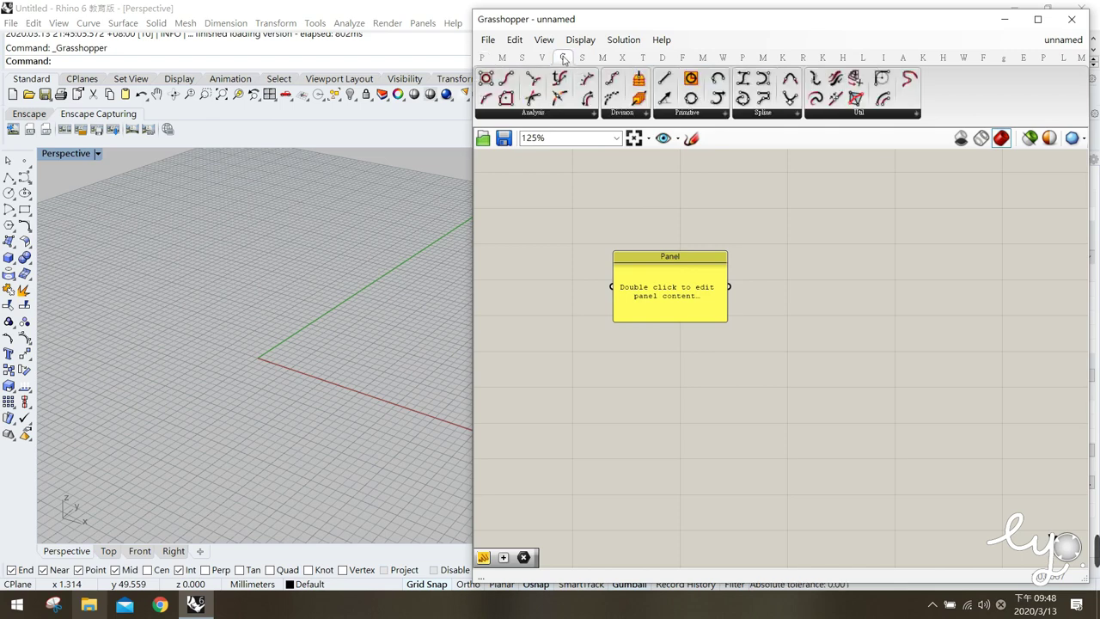
left_click(554, 113)
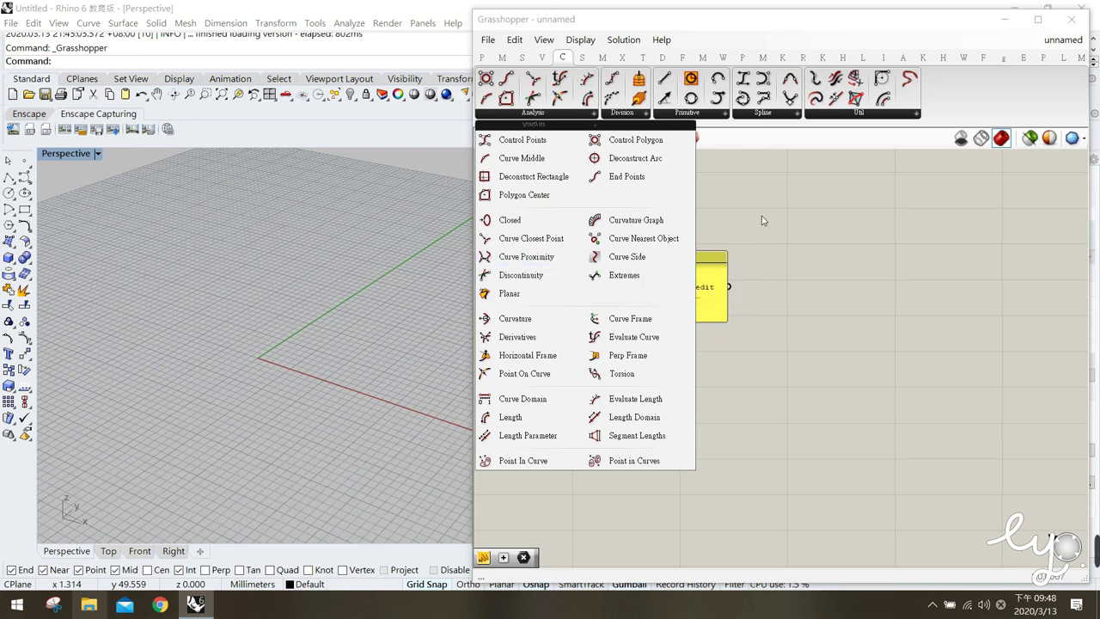
left_click(482, 57)
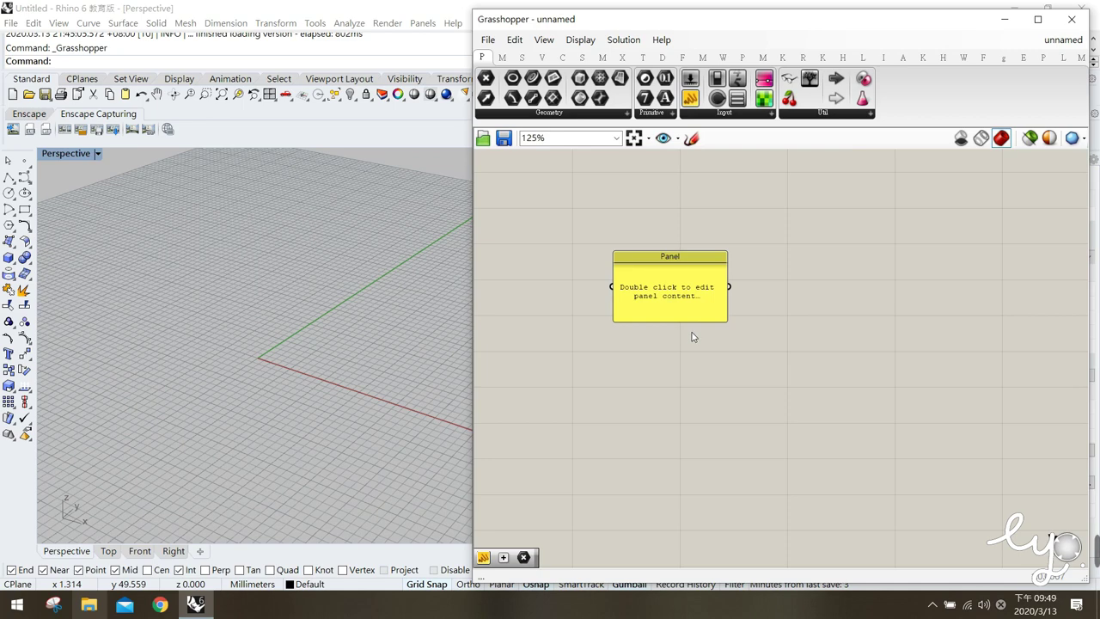
- Move the Panel component slightly down and to the left on the canvas
left_click_drag(691, 319, 683, 323)
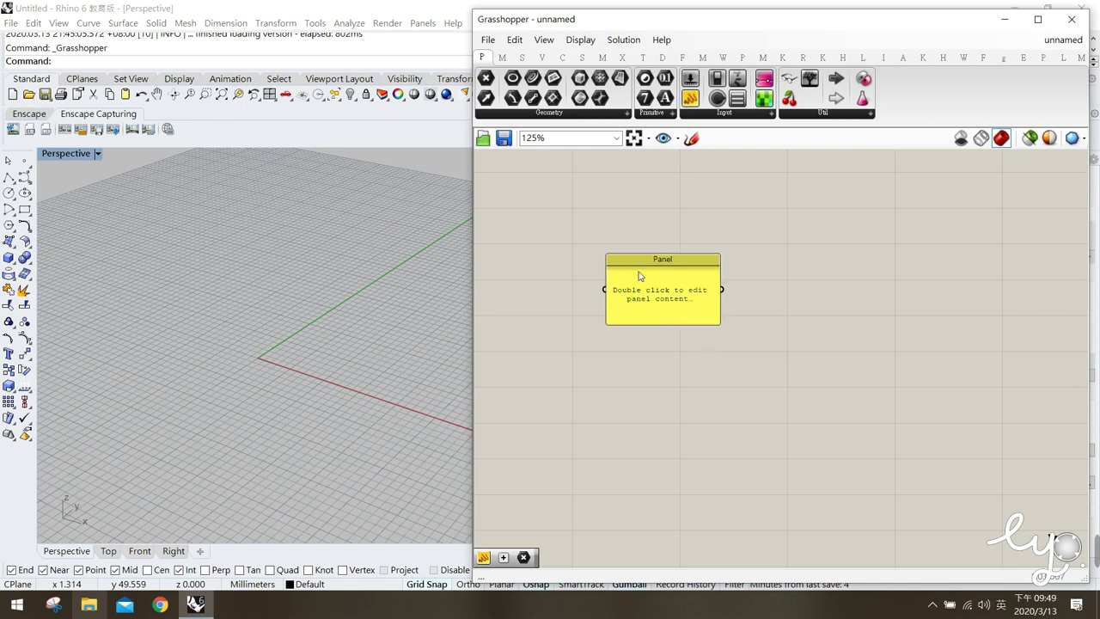
- Set the Panel's text to "Hello, Grasshopper!" and shift the Panel slightly to the left on the canvas
left_click(675, 306)
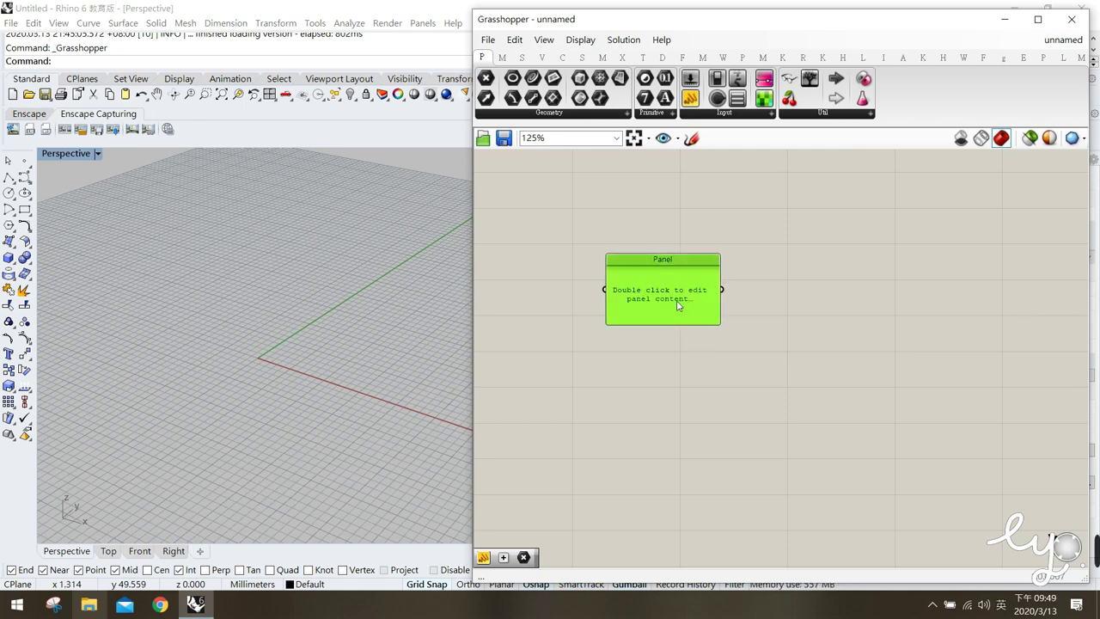
double_click(677, 303)
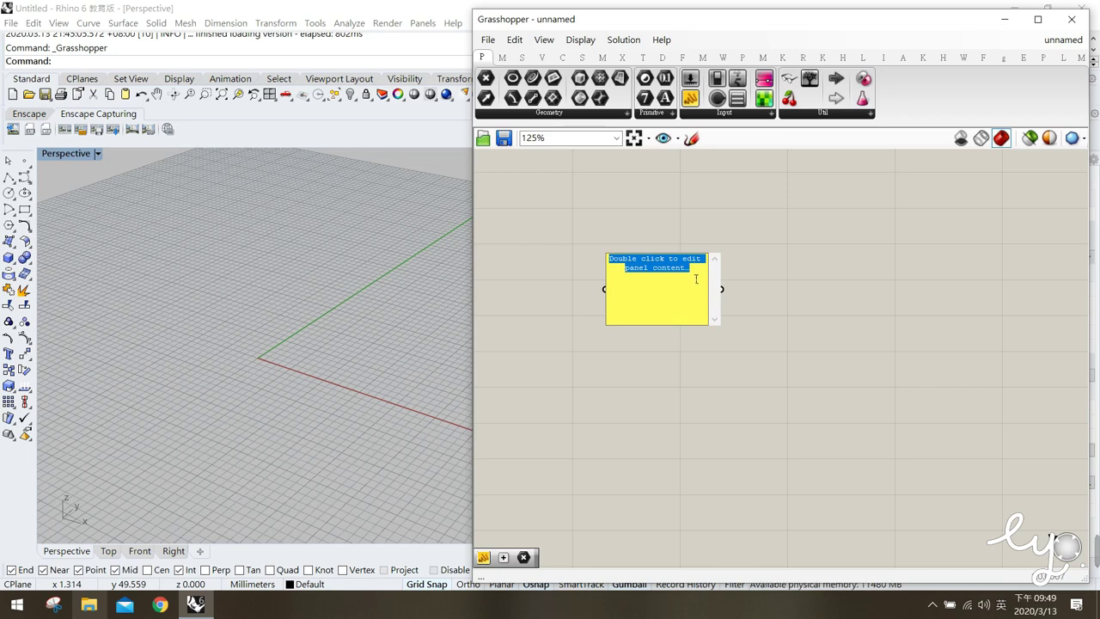
type("H")
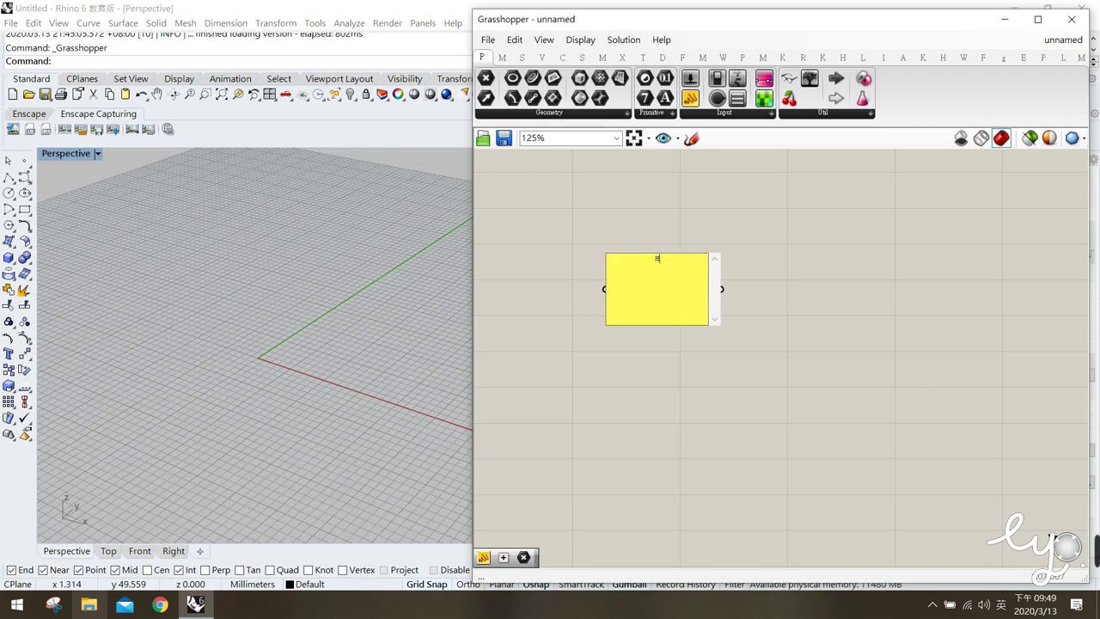
type("ello, Grasshopper!")
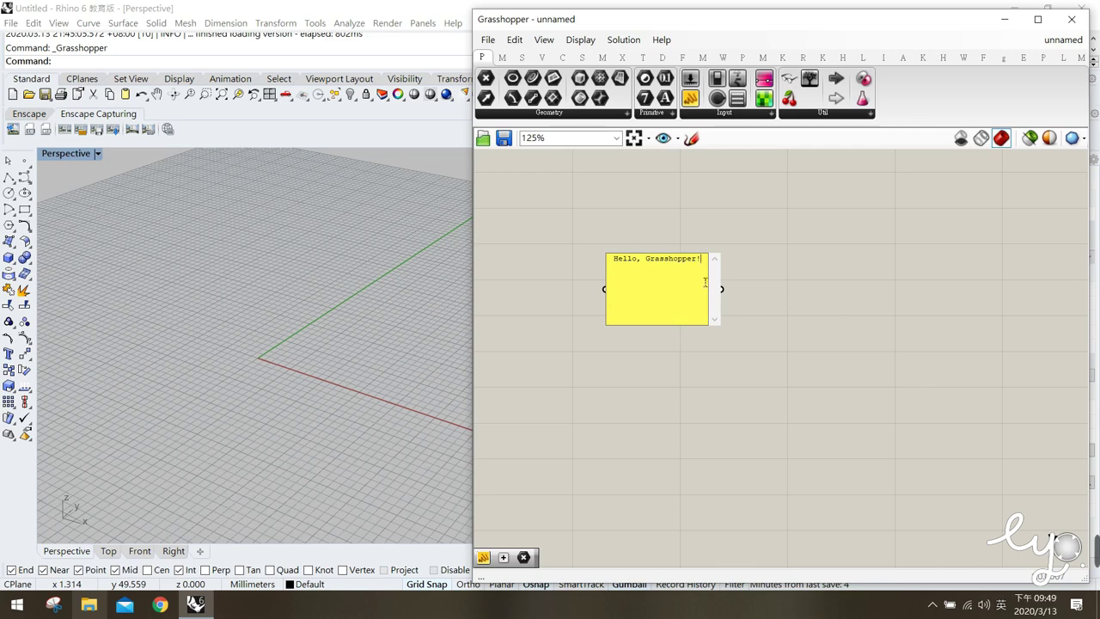
left_click(779, 304)
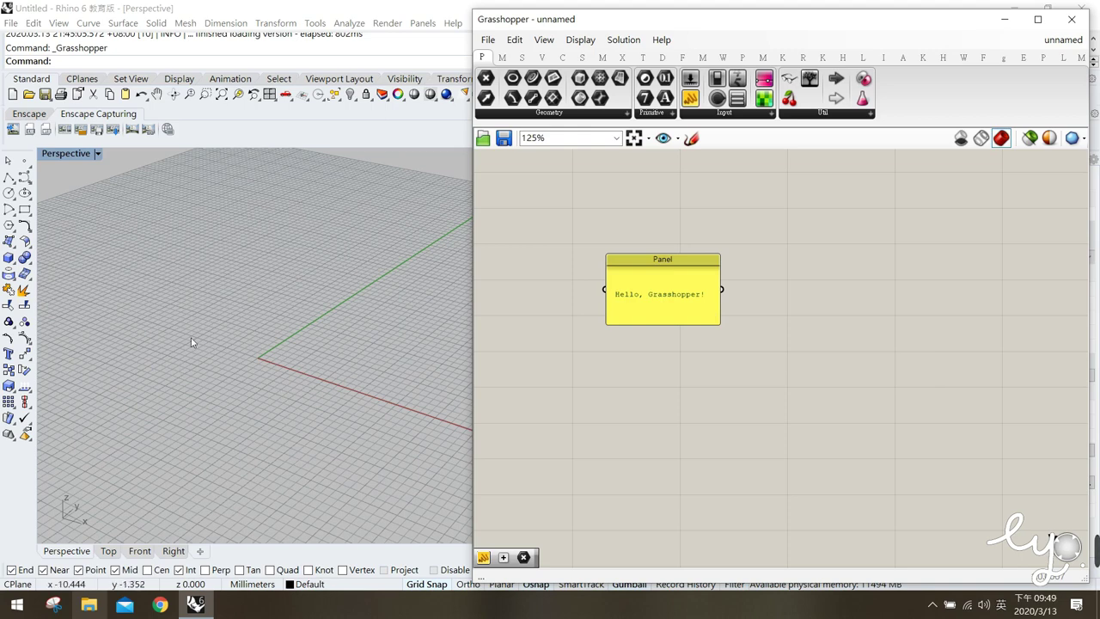
left_click_drag(678, 312, 668, 313)
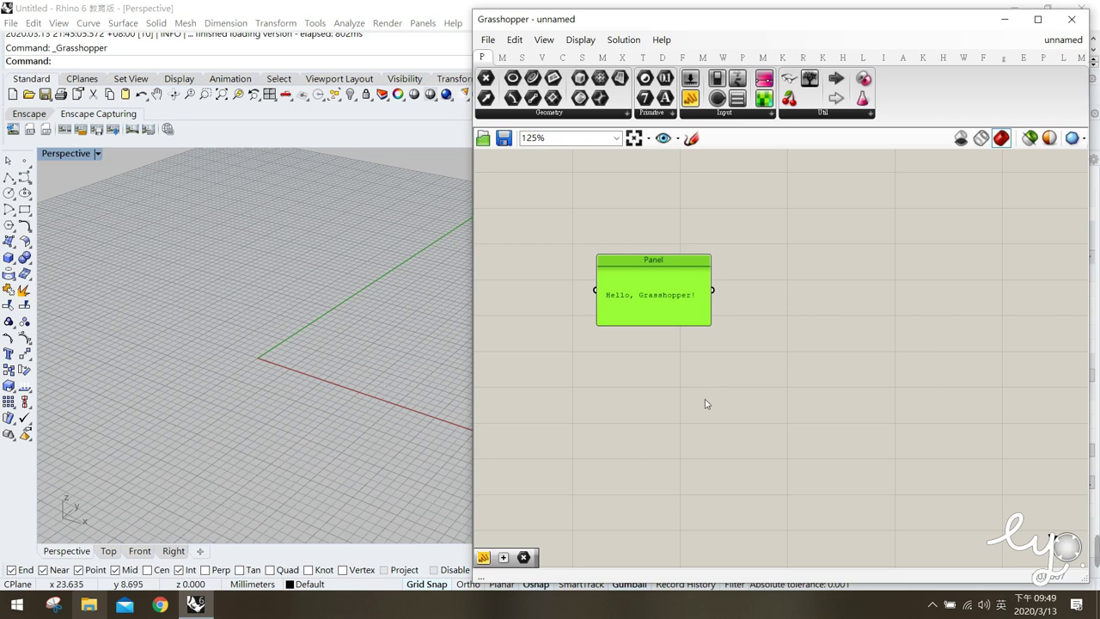
left_click(733, 315)
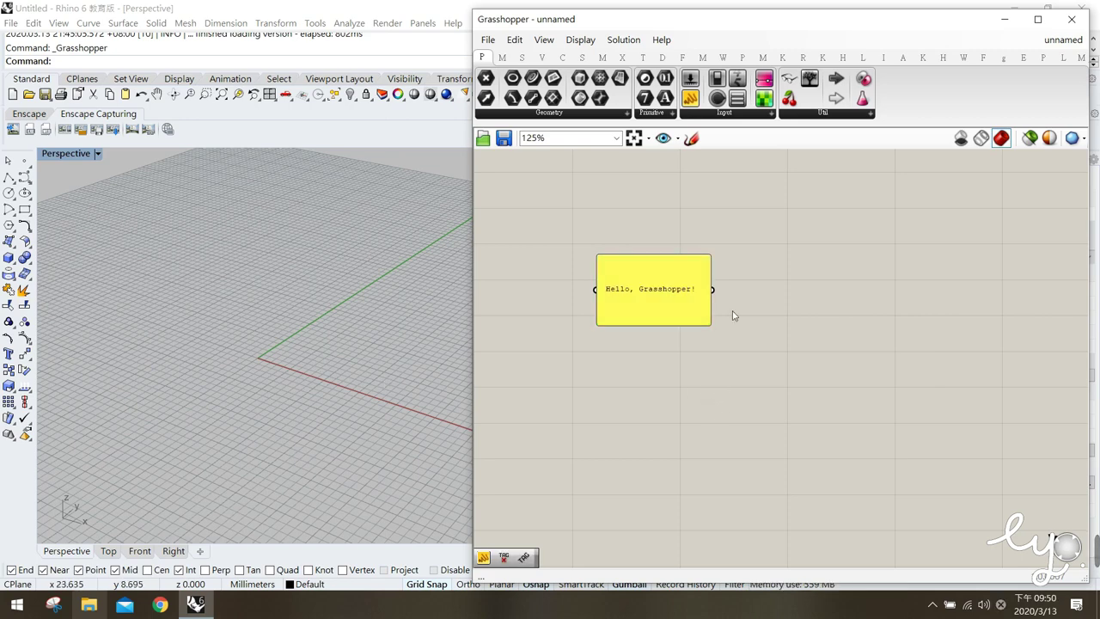
- Place a Text Tag component from the Display category's Dimensions group to the right of the Panel, level with it
left_click(663, 57)
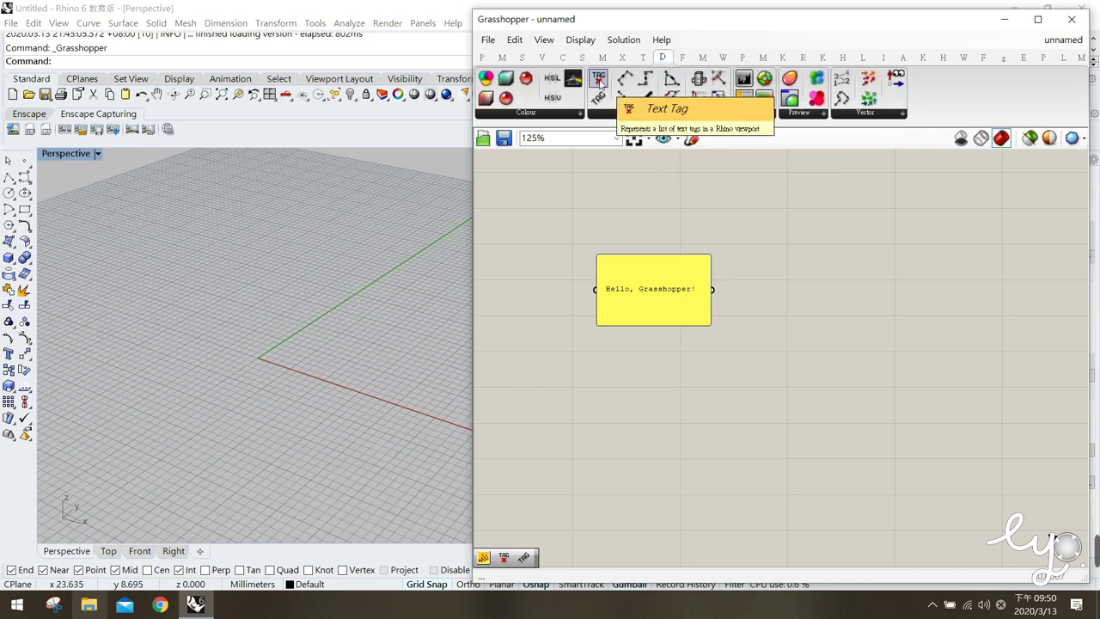
left_click_drag(599, 81, 791, 292)
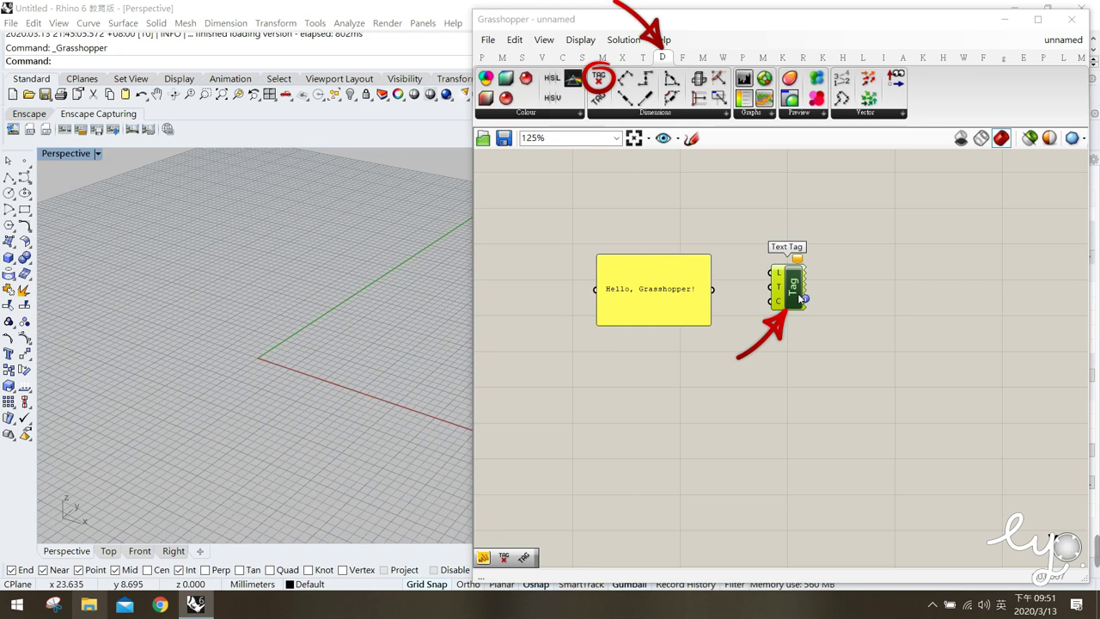
left_click_drag(793, 296, 788, 296)
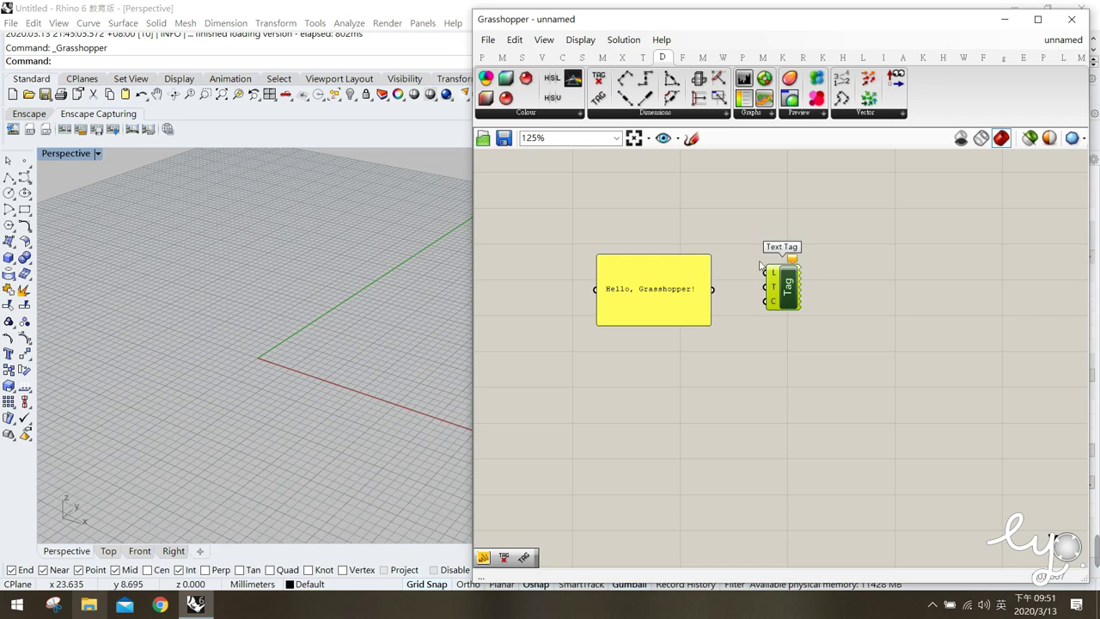
left_click_drag(784, 300, 786, 305)
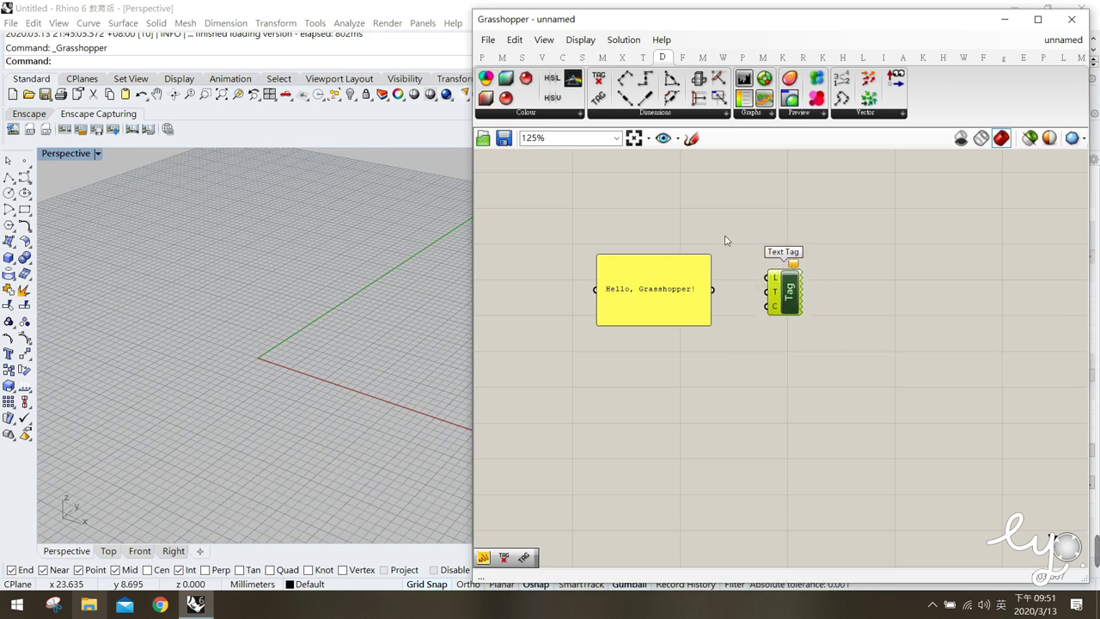
- Turn on Draw Full Names so that components and their inputs show full names
left_click(589, 43)
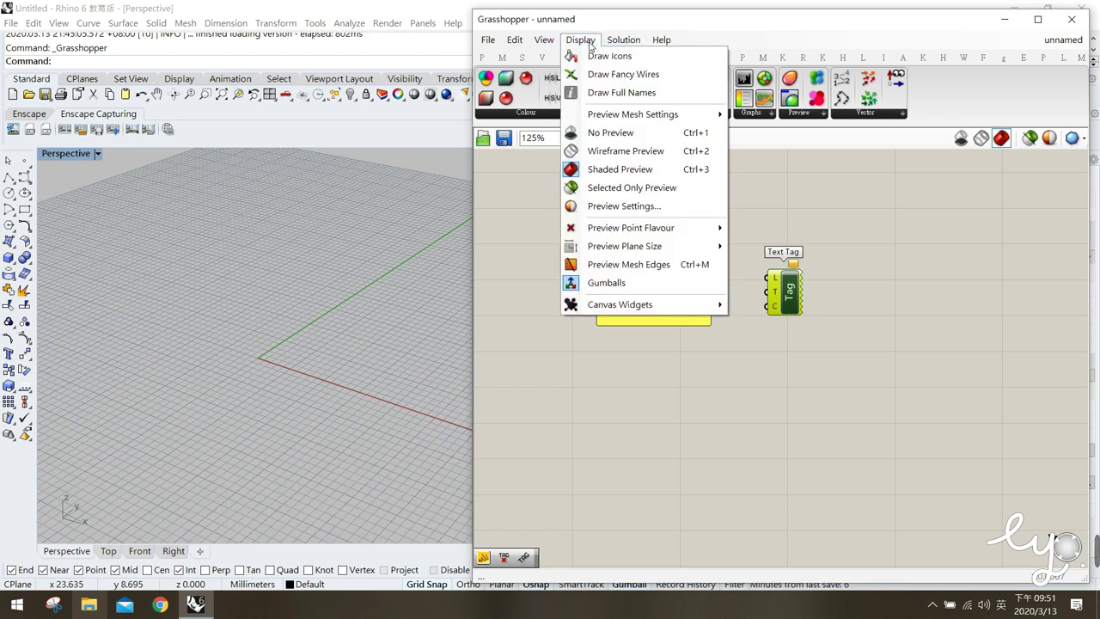
left_click(654, 94)
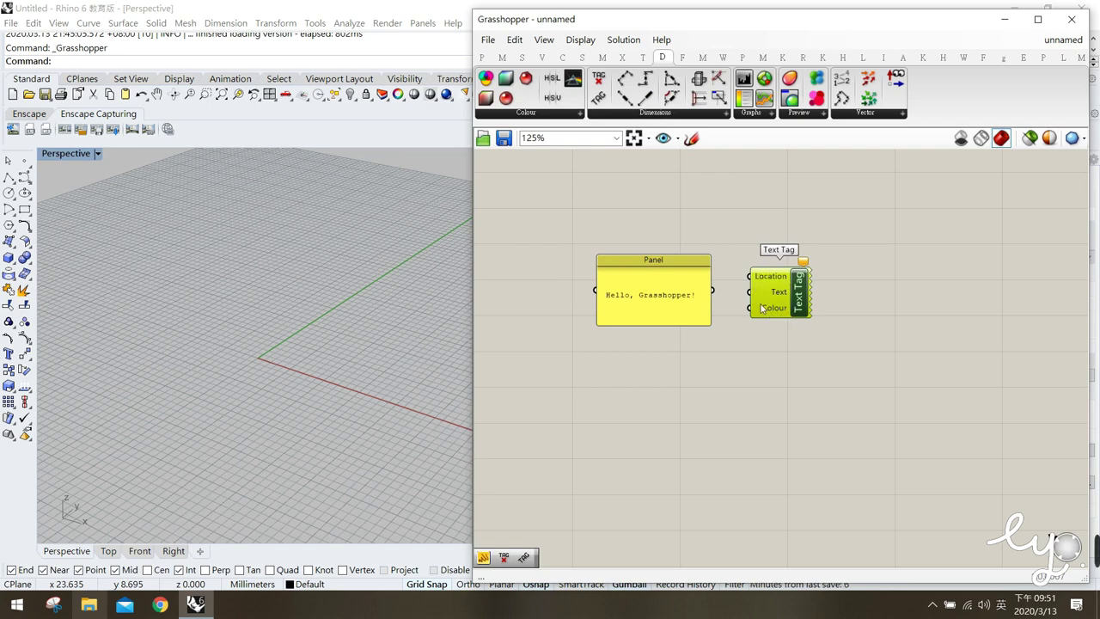
mouse_move(781, 306)
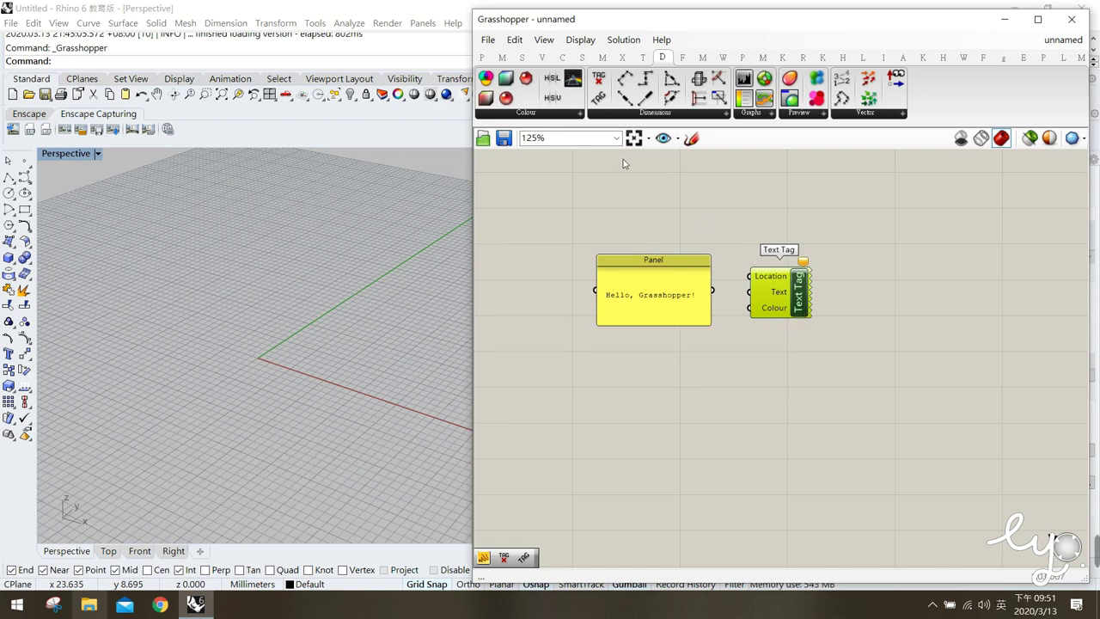
- Turn on the Draw Icons and Draw Fancy Wires display options for the canvas
left_click(581, 41)
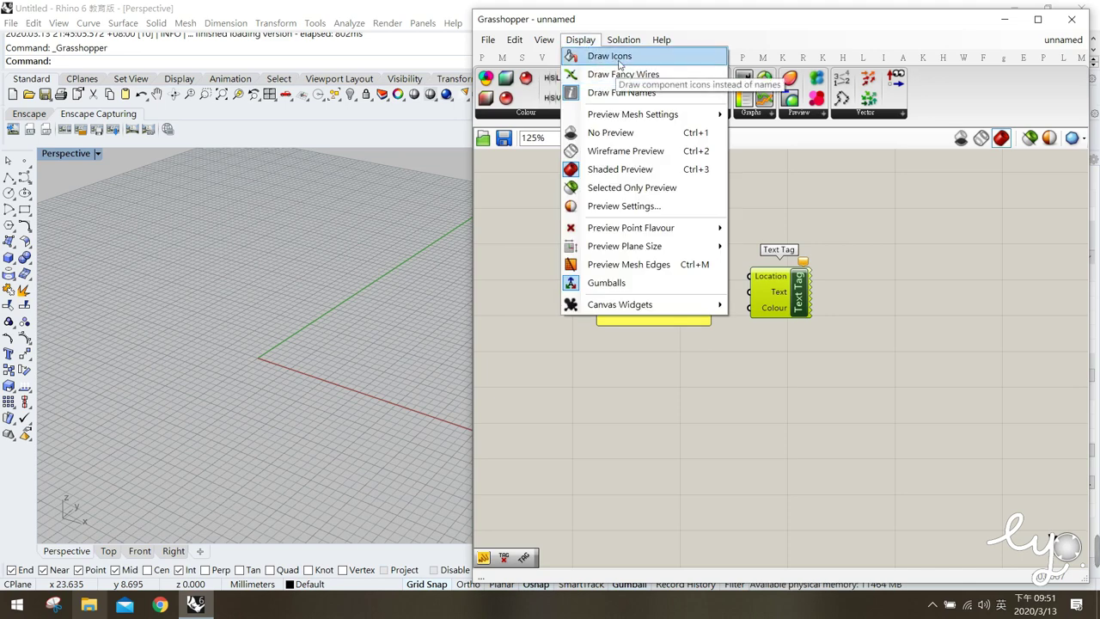
left_click(635, 56)
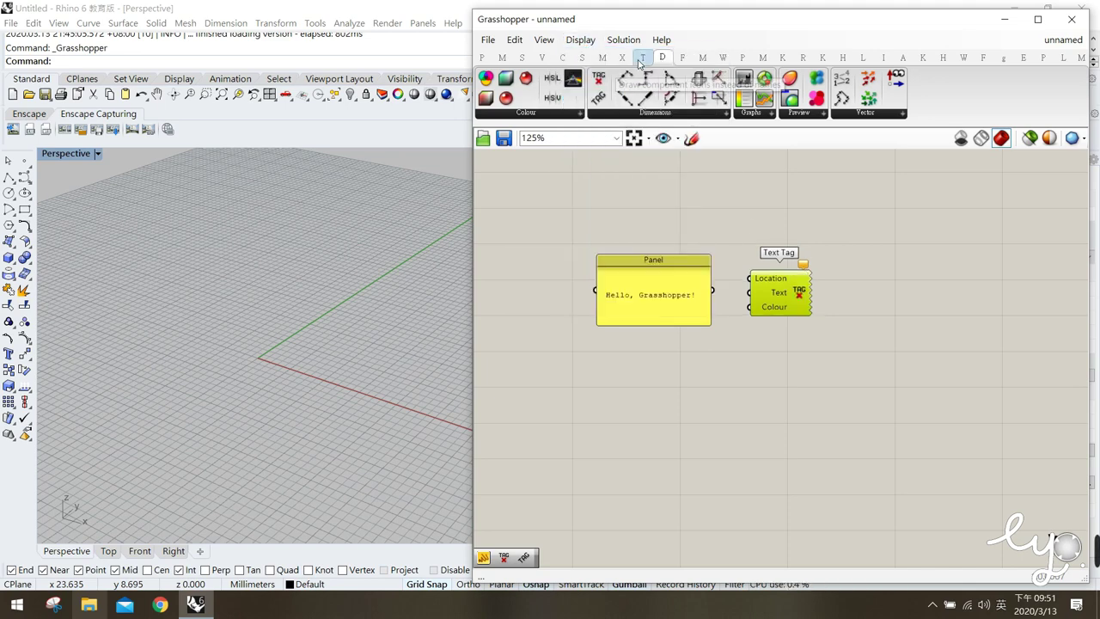
left_click(790, 313)
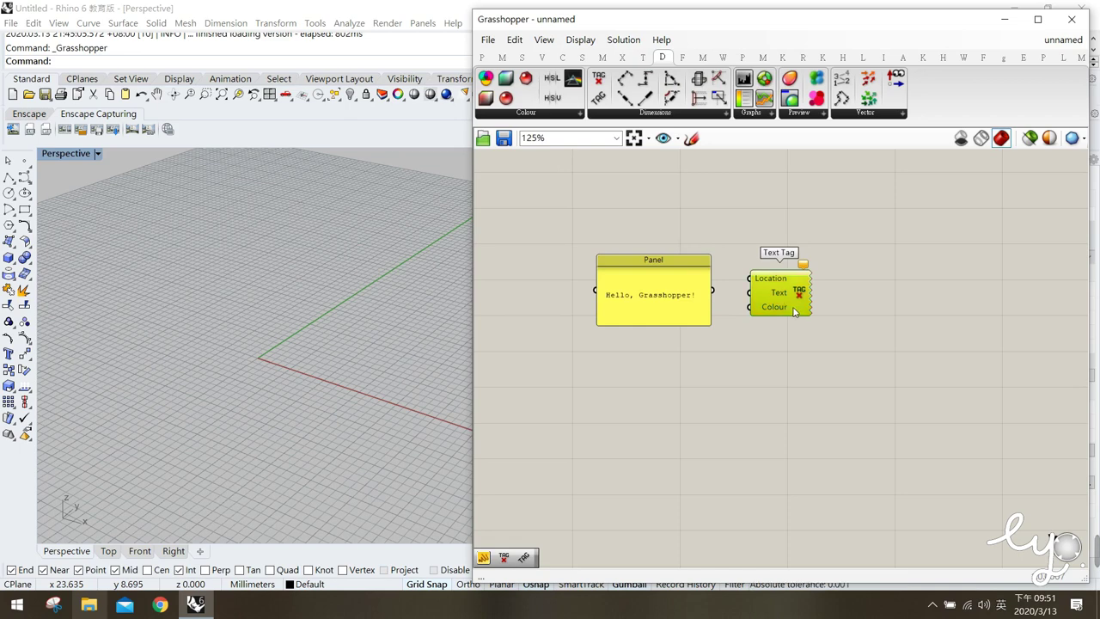
left_click(581, 41)
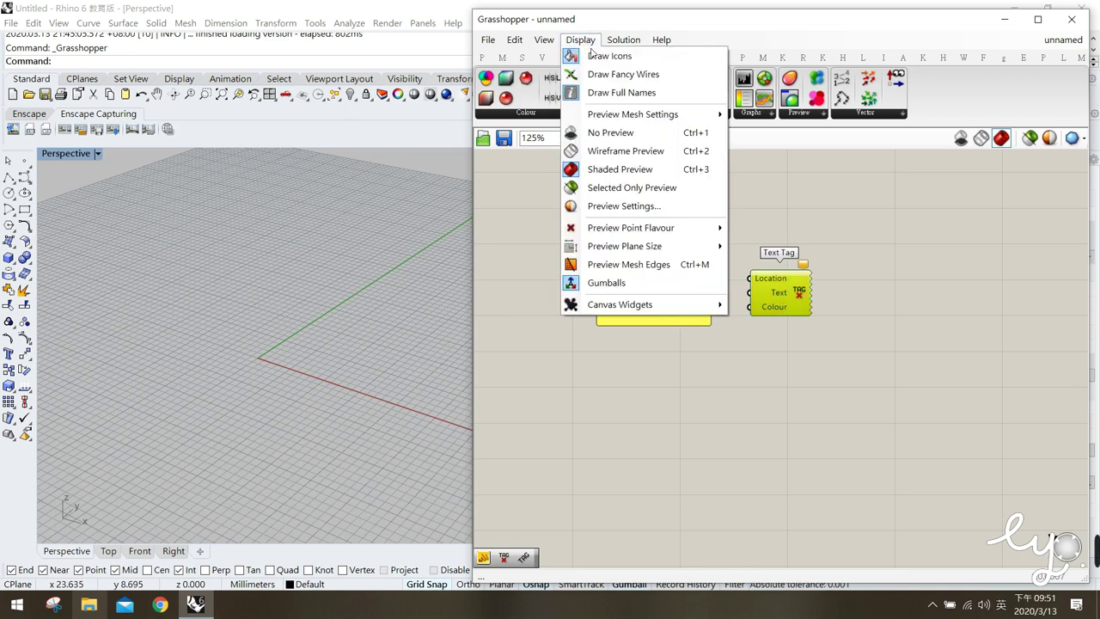
left_click(662, 82)
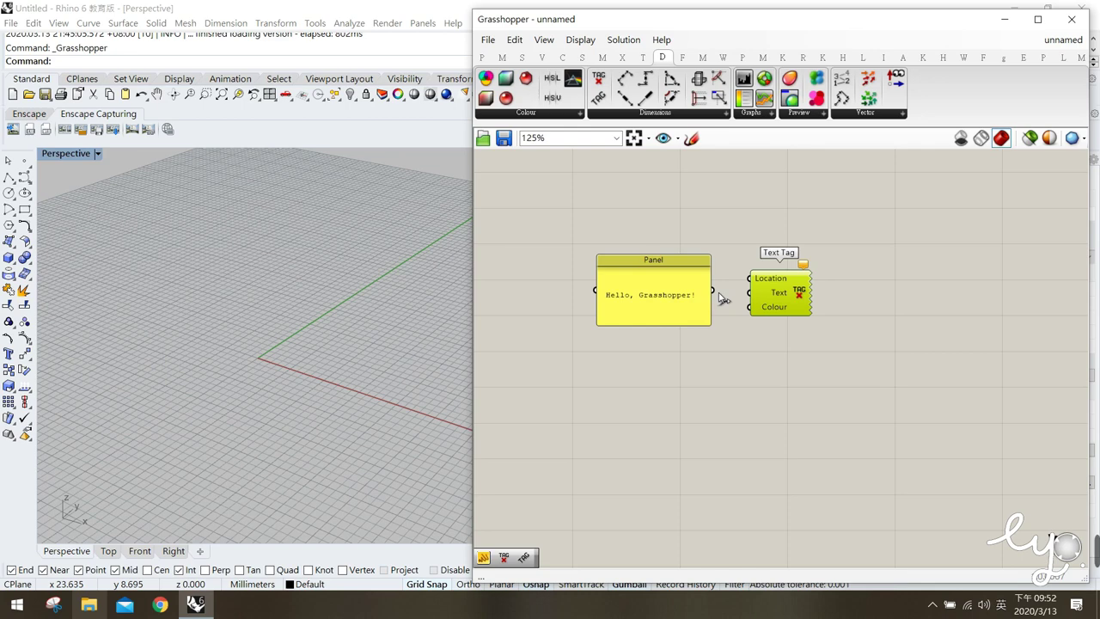
- Connect the Panel's output to the Text Tag's Text input and move the Panel left so the wire runs straight
left_click_drag(720, 297, 756, 302)
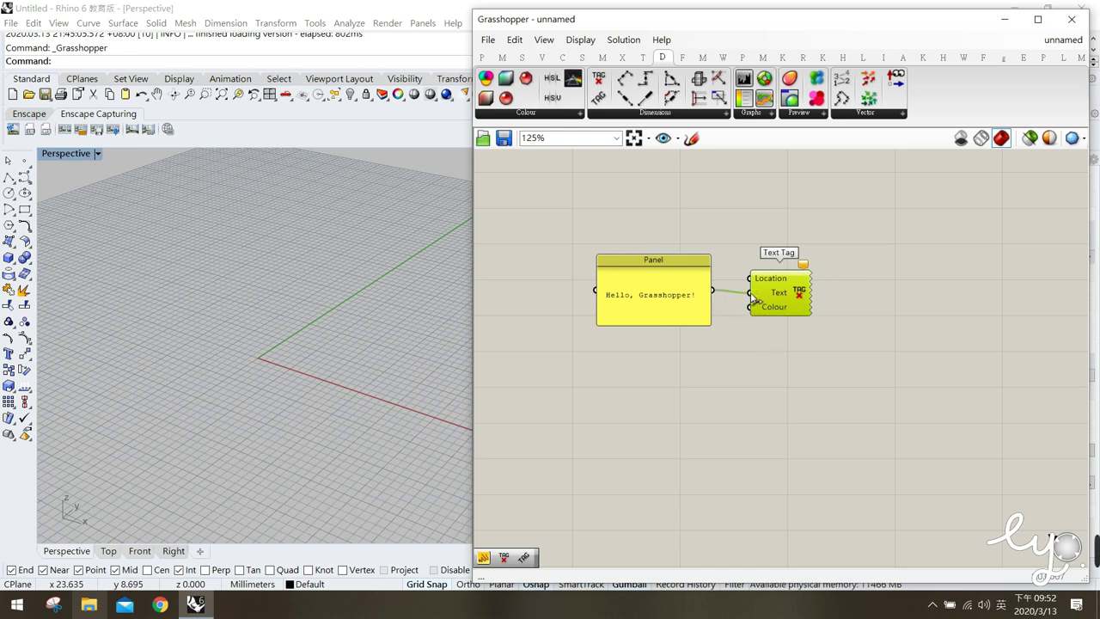
left_click_drag(681, 320, 658, 321)
left_click(660, 379)
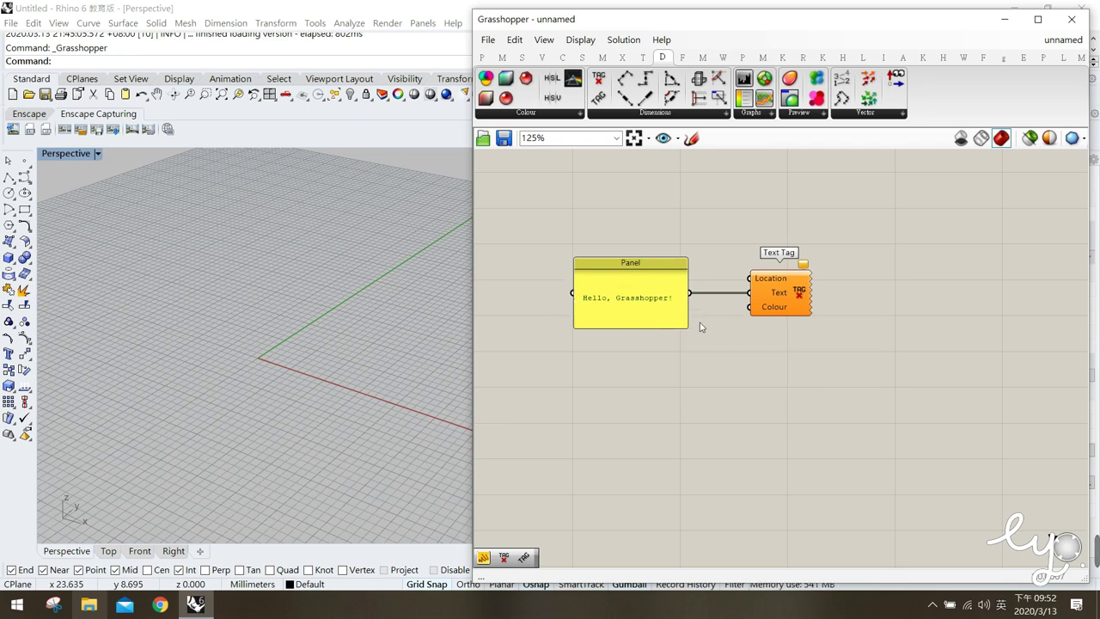
- Select the Panel and the Text Tag in turn to examine their wire, and check the Text Tag's inputs and warning balloon
left_click(636, 309)
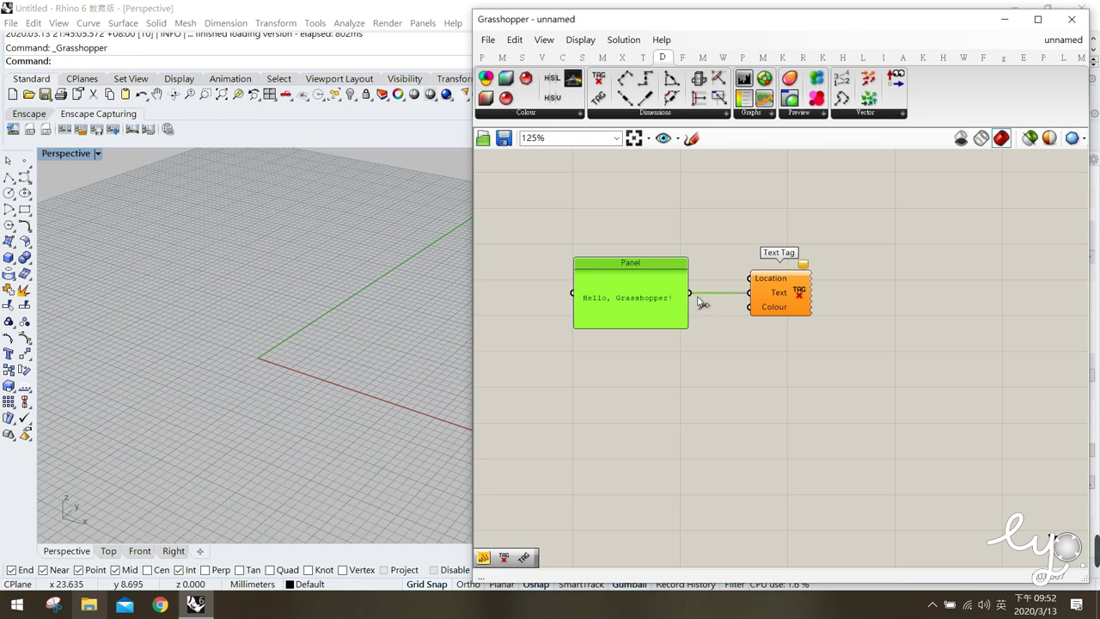
left_click(752, 372)
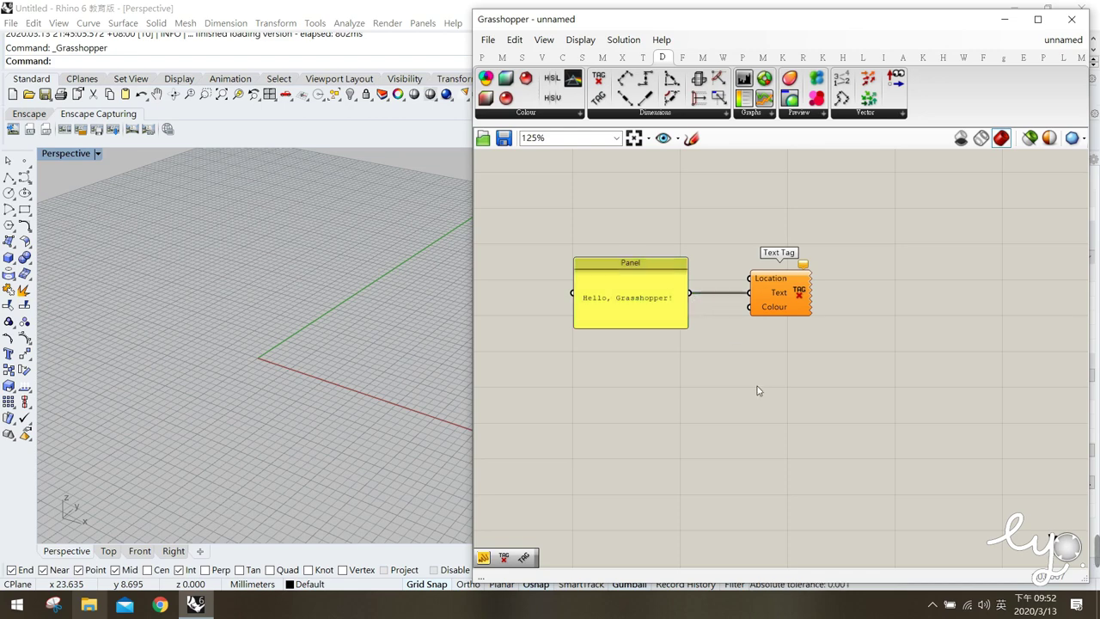
left_click(792, 300)
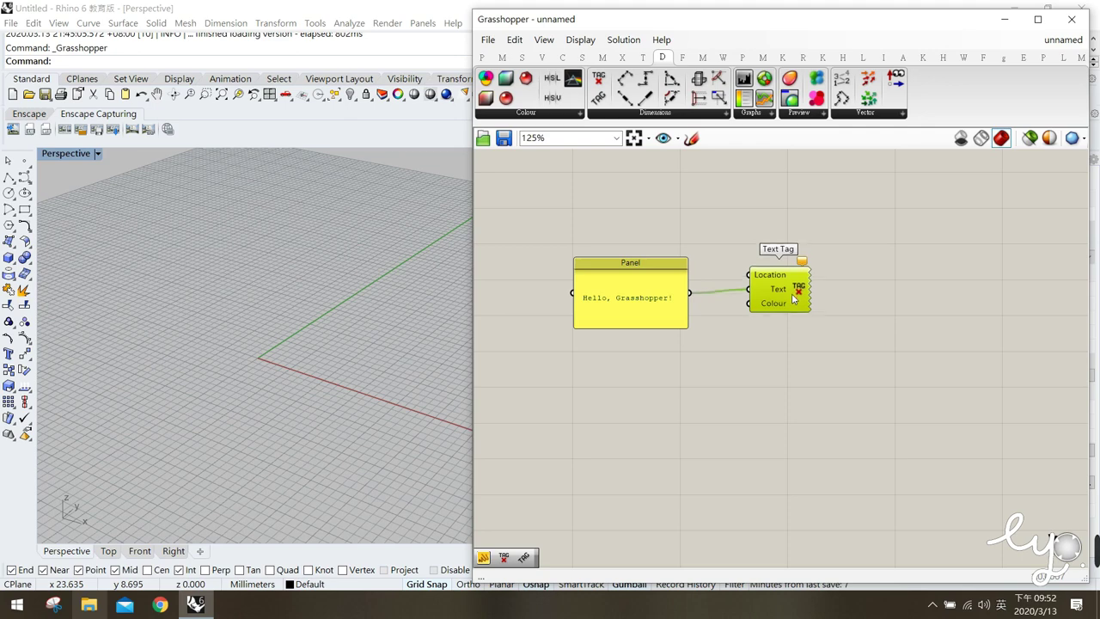
left_click_drag(778, 335, 747, 272)
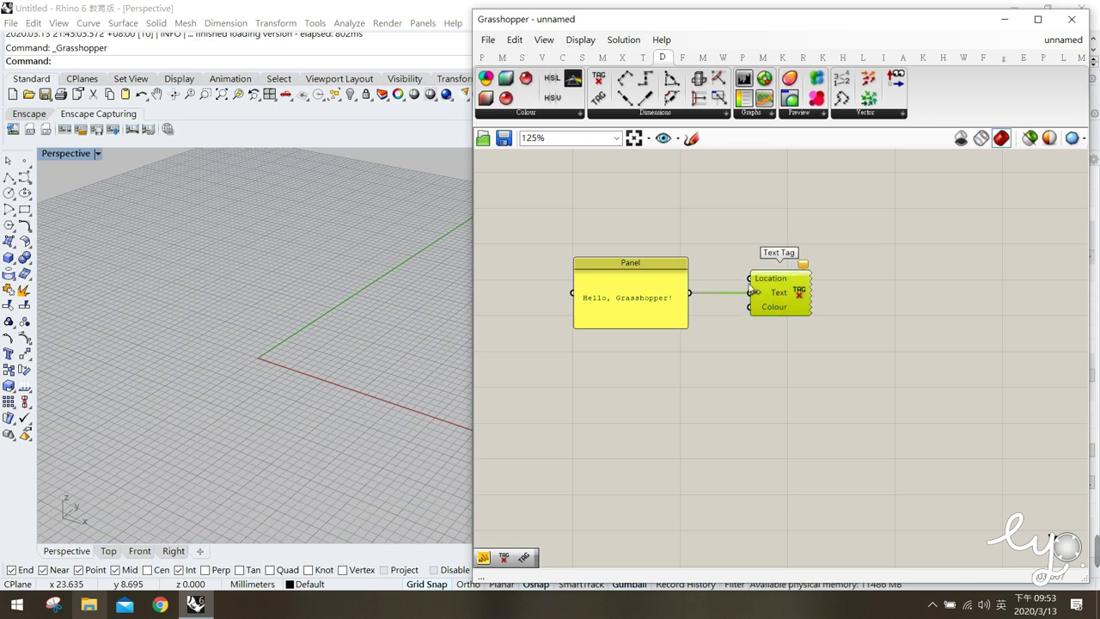
mouse_move(769, 286)
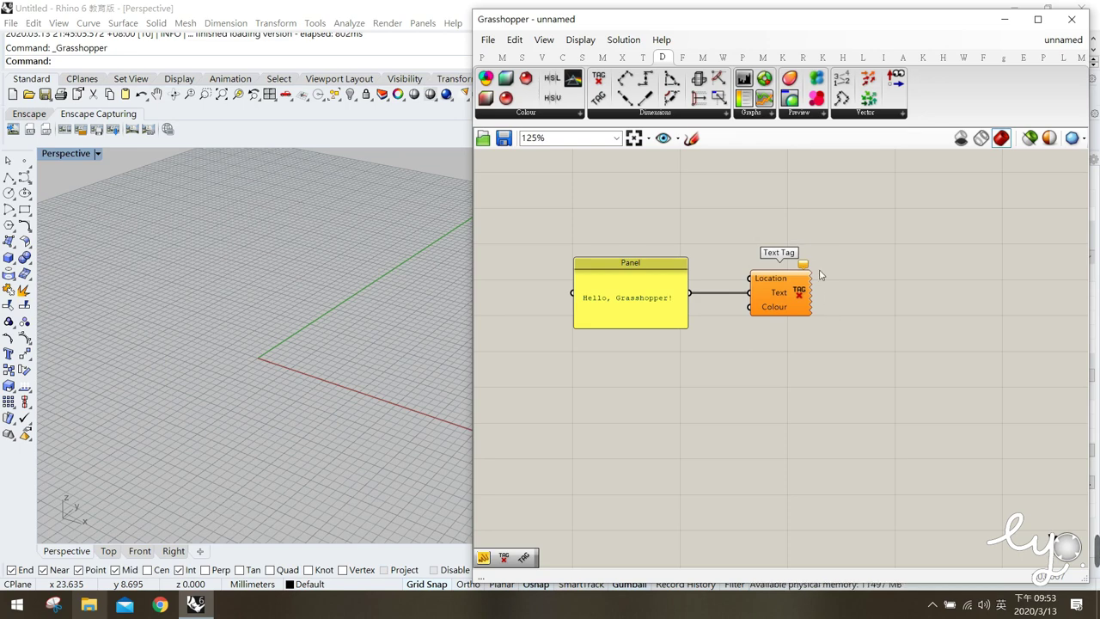
mouse_move(802, 269)
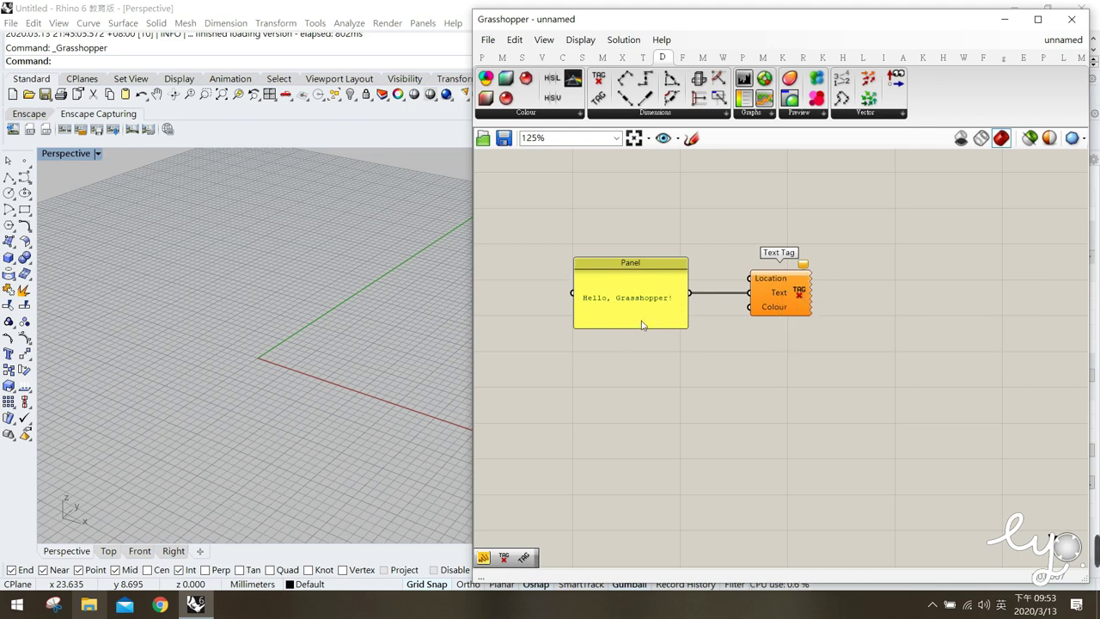
- Place a second Panel from the Params category's Input group directly above the "Hello, Grasshopper!" Panel, aligned with it
left_click(481, 59)
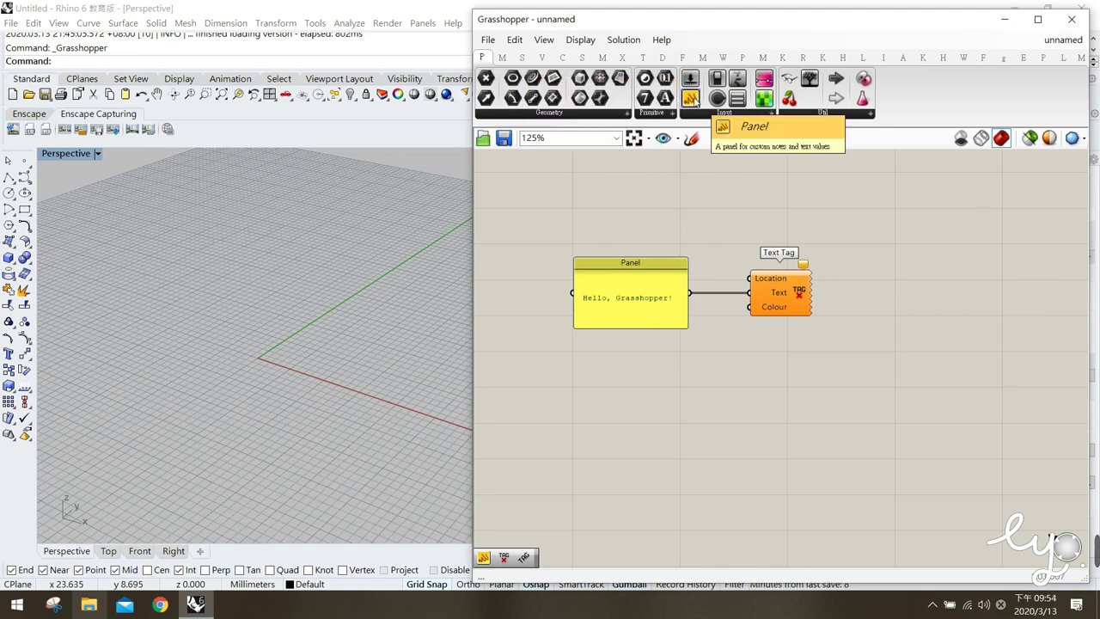
left_click_drag(692, 100, 691, 138)
left_click_drag(644, 214, 634, 221)
left_click(712, 249)
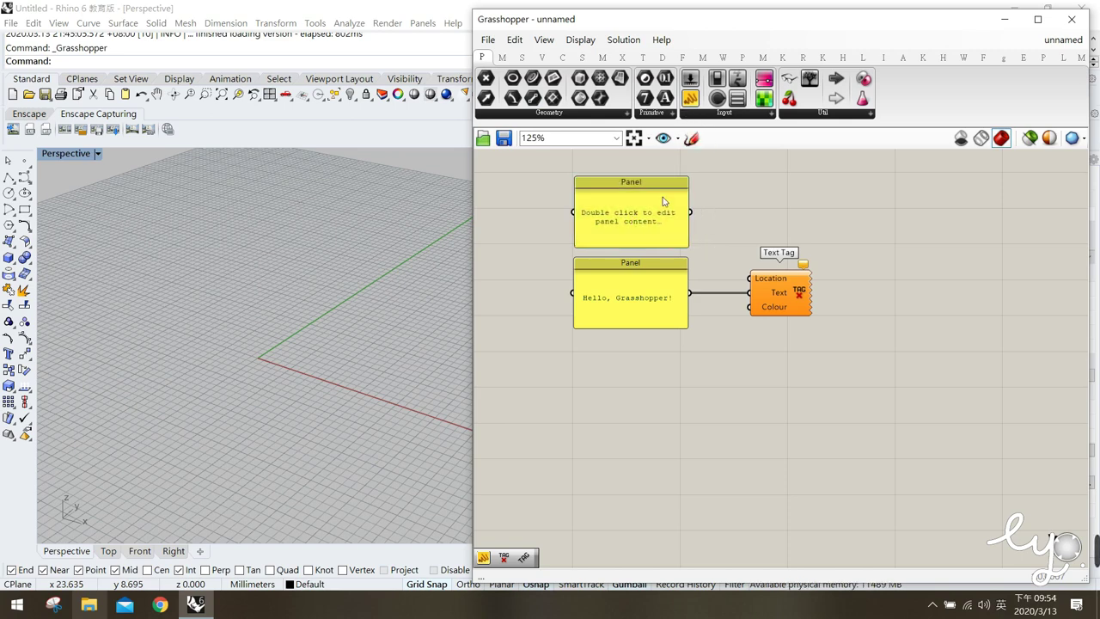
- Set the upper Panel's text to 0,0,0 and connect its output to the Text Tag's Location input
left_click(650, 223)
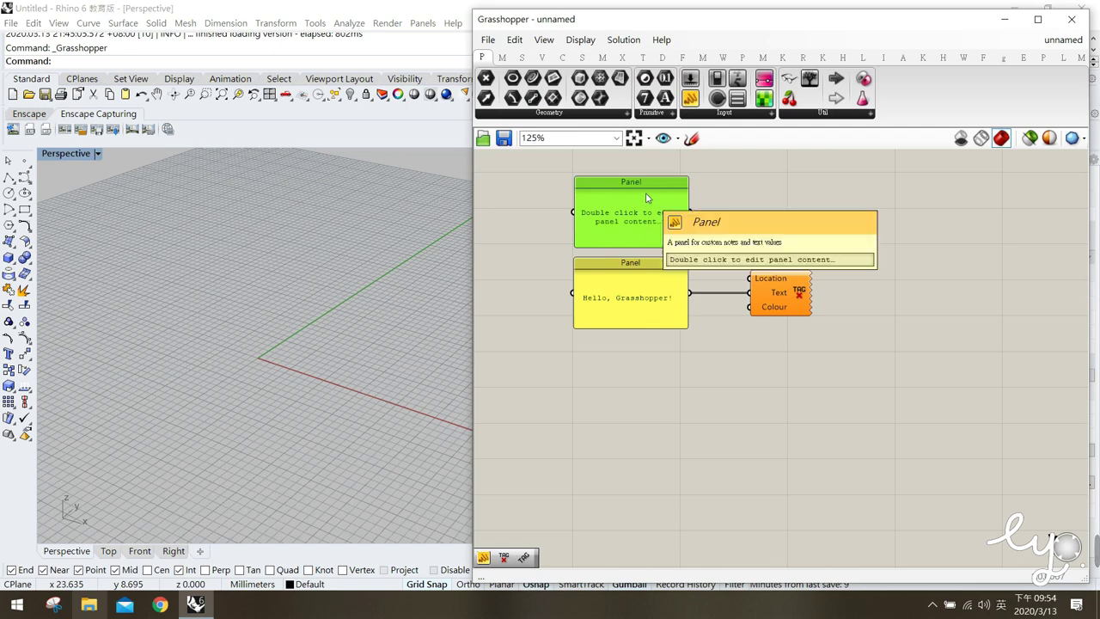
double_click(646, 224)
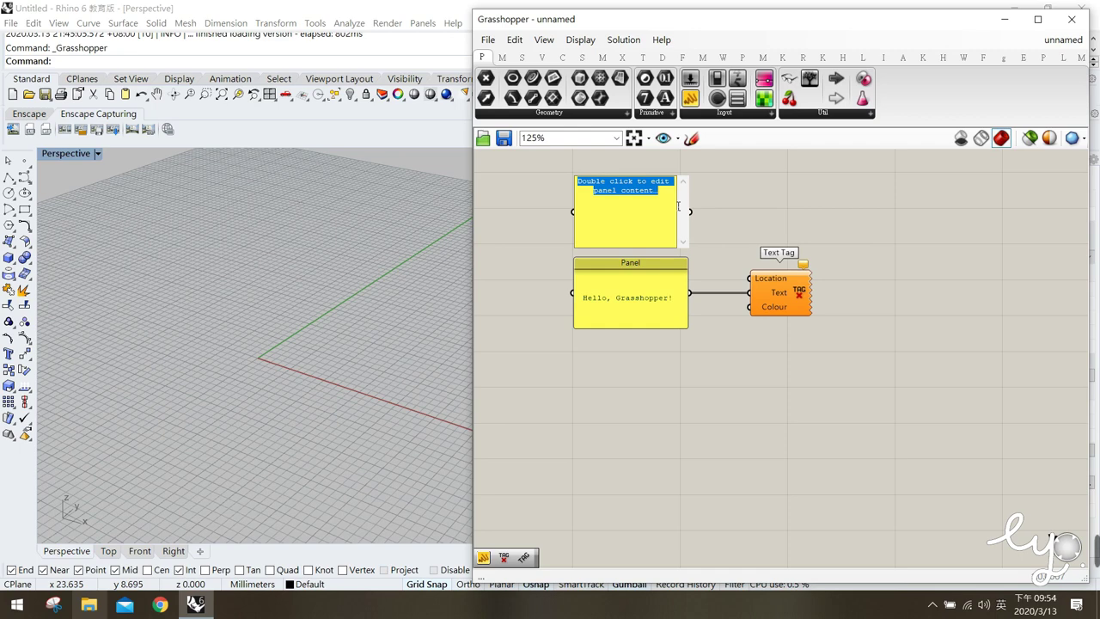
type("0")
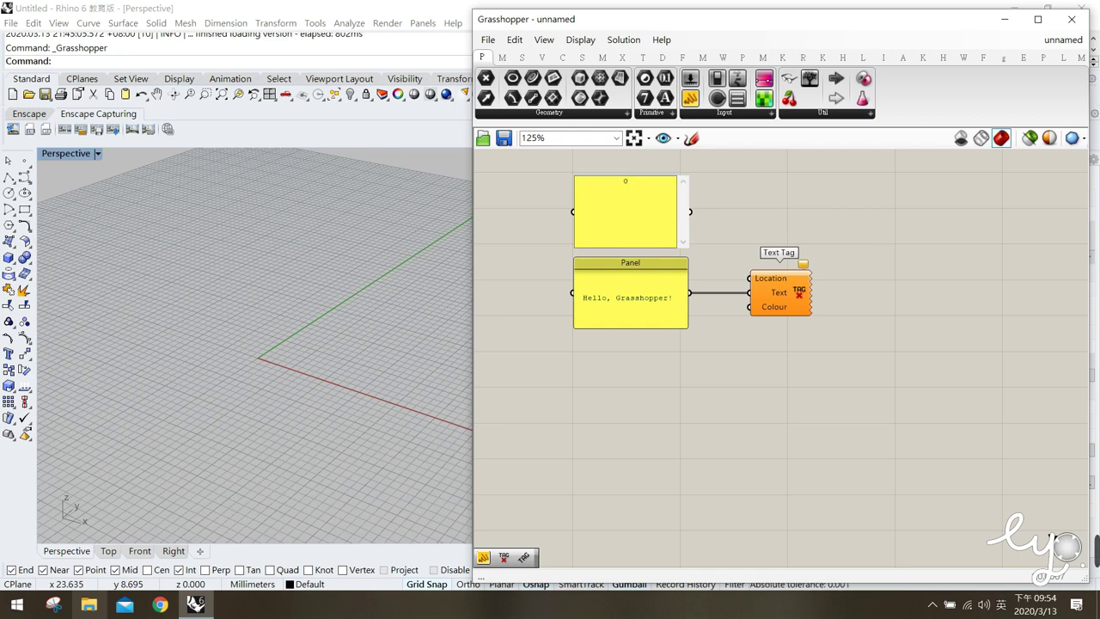
type(",0,0")
left_click(738, 214)
left_click(657, 228)
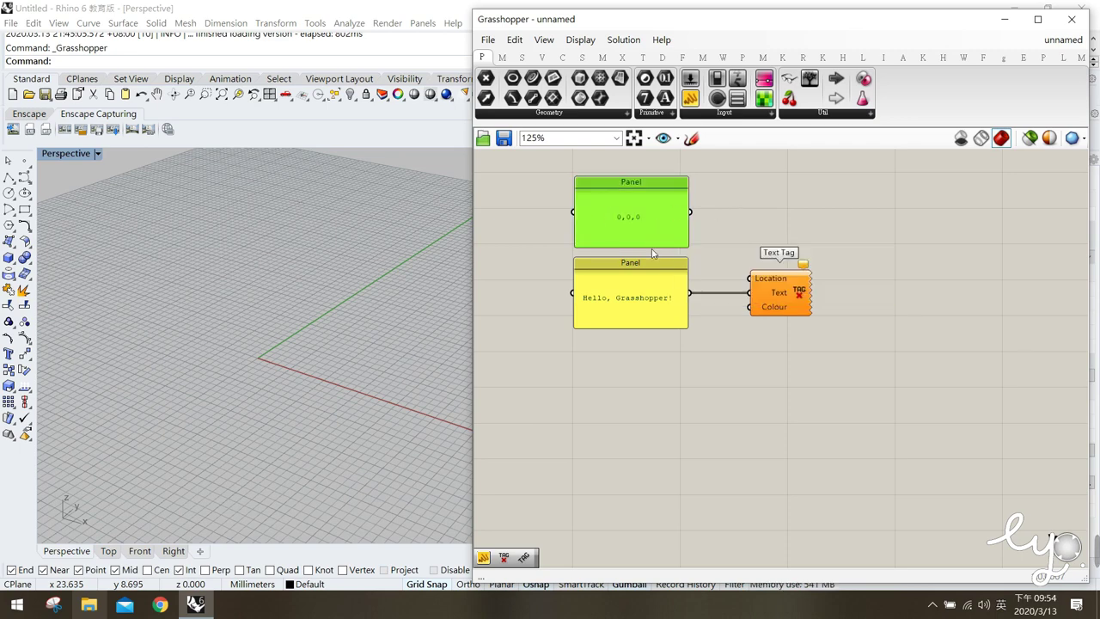
left_click(708, 225)
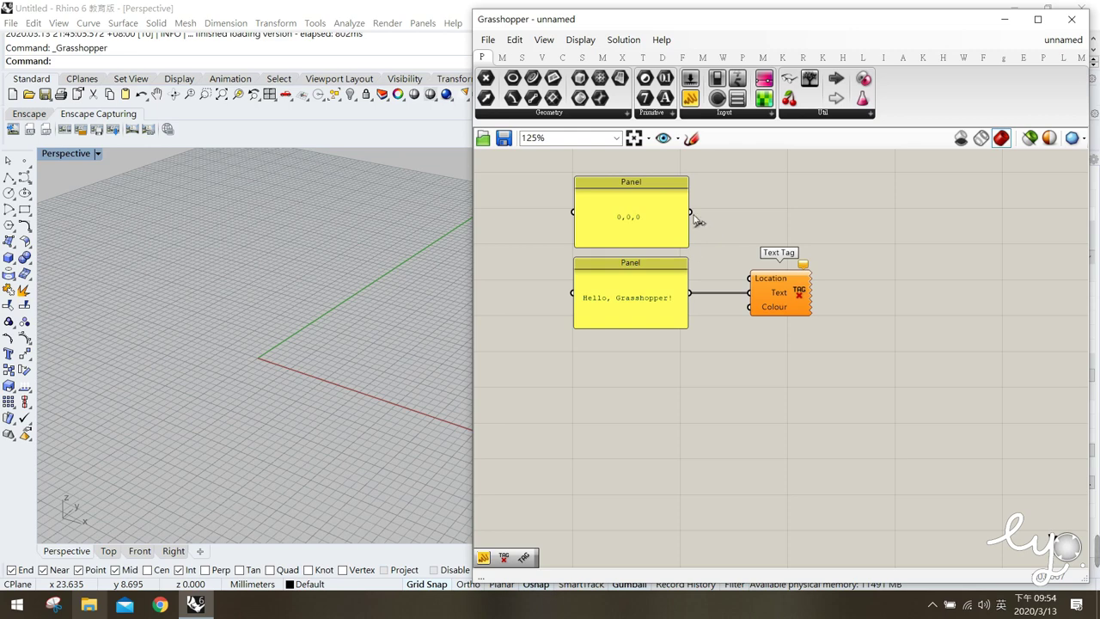
left_click_drag(691, 212, 751, 280)
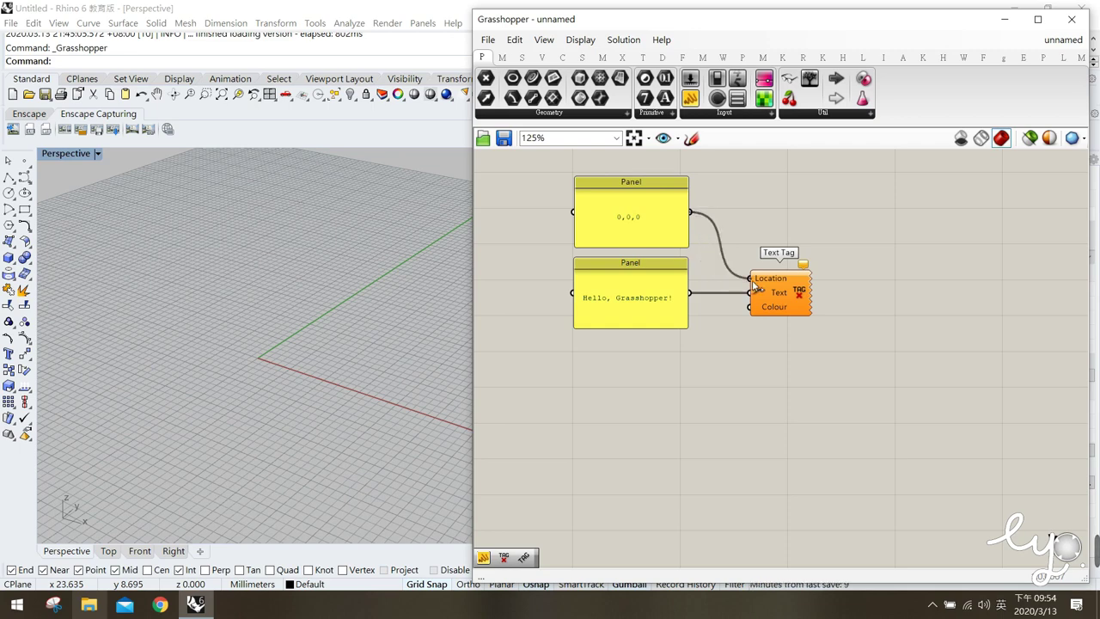